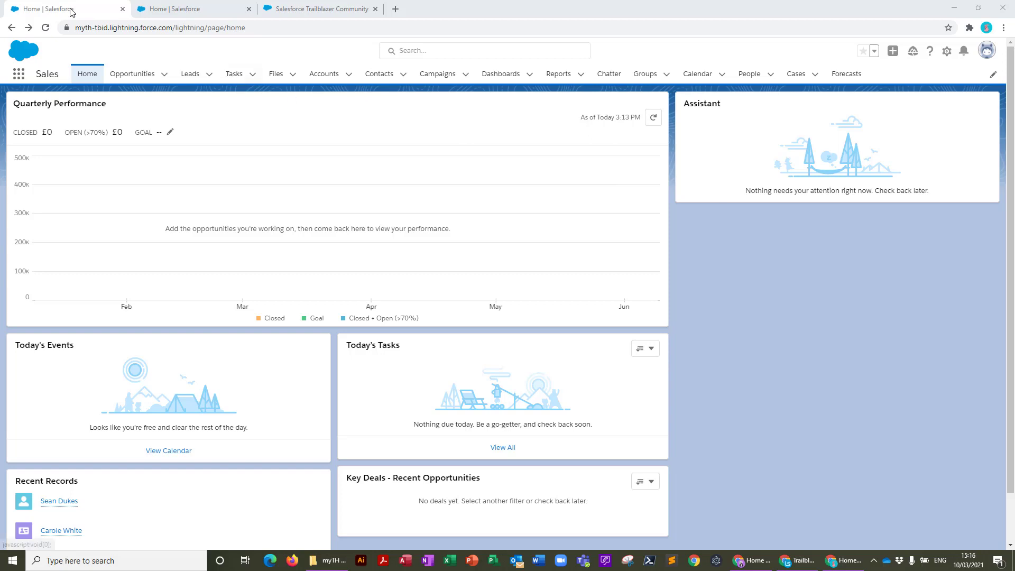
Switch to the second browser tab showing Salesforce Setup Home
left_click(197, 9)
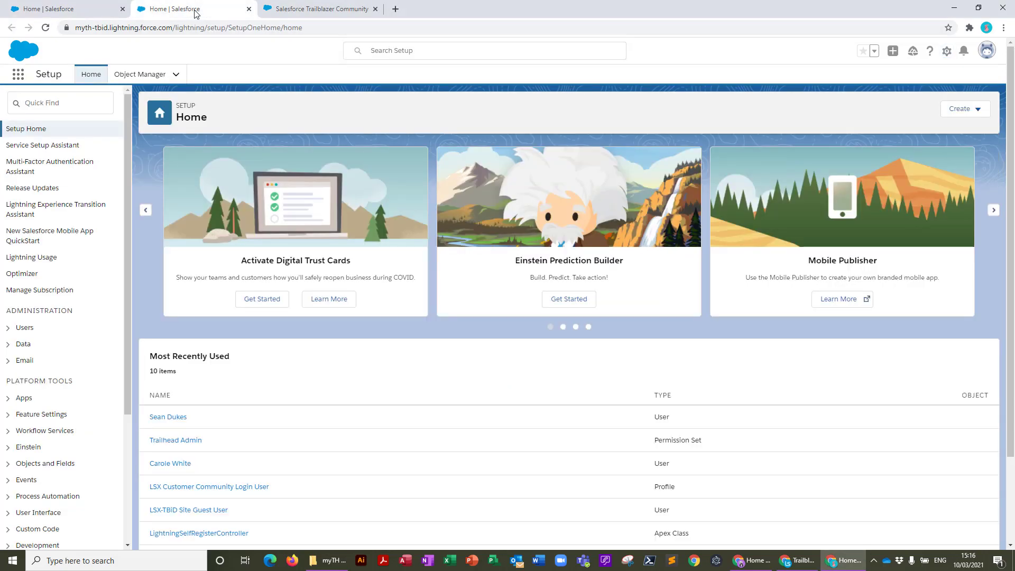
Open Company Information from Quick Find and review its user and permission set licence tables
left_click(53, 101)
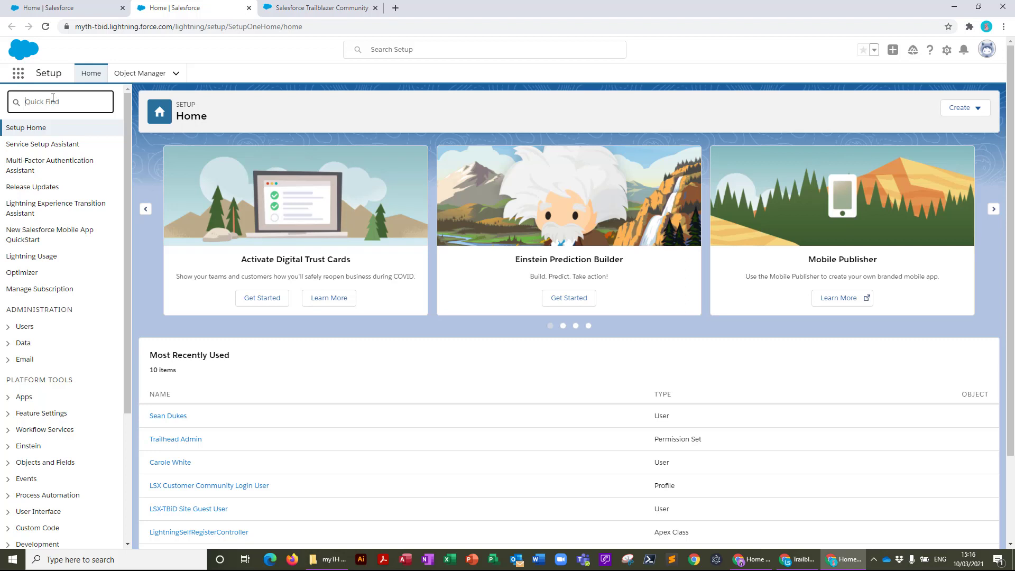
type("compan")
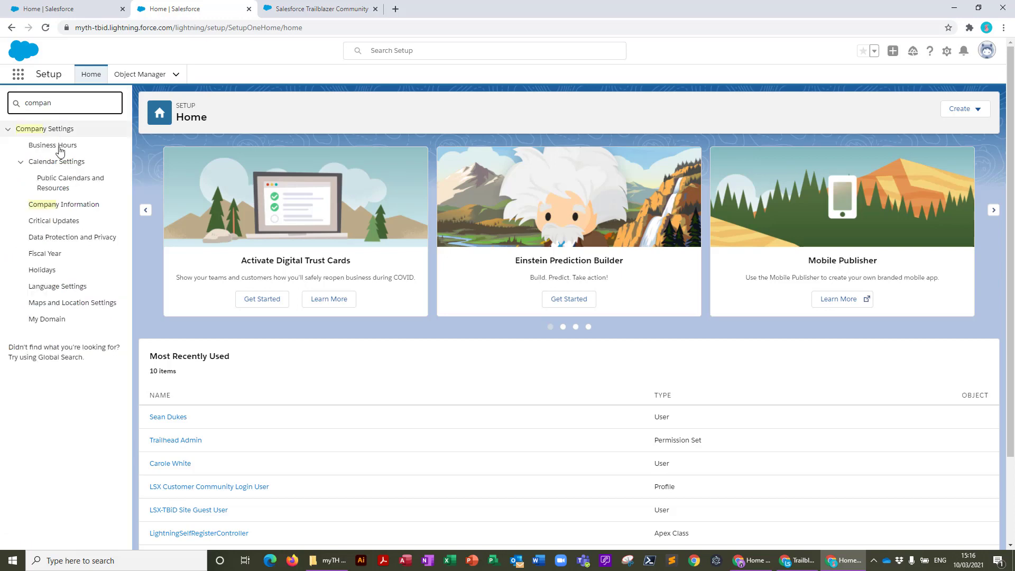
left_click(70, 205)
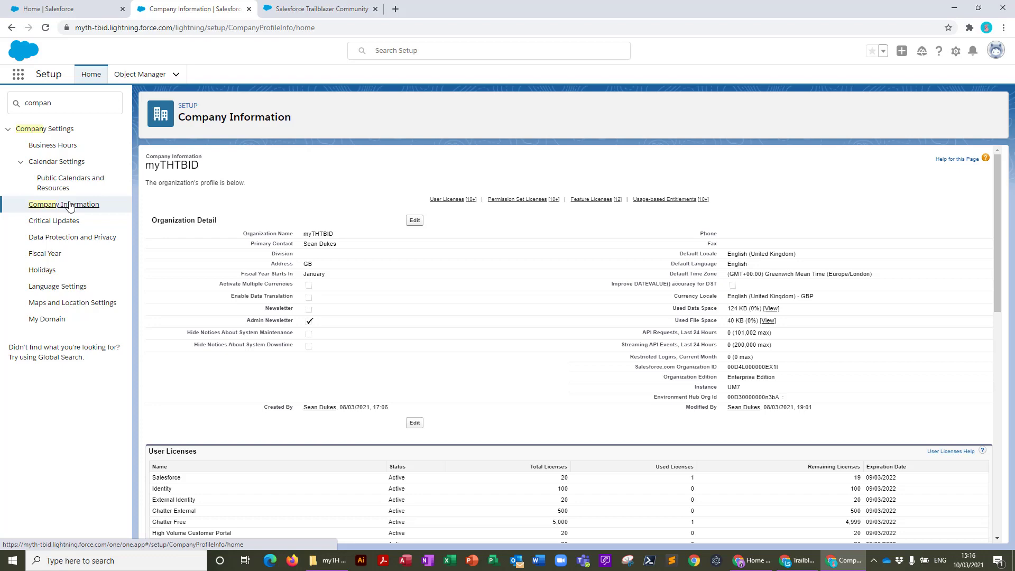
scroll(234, 285, "down", 5)
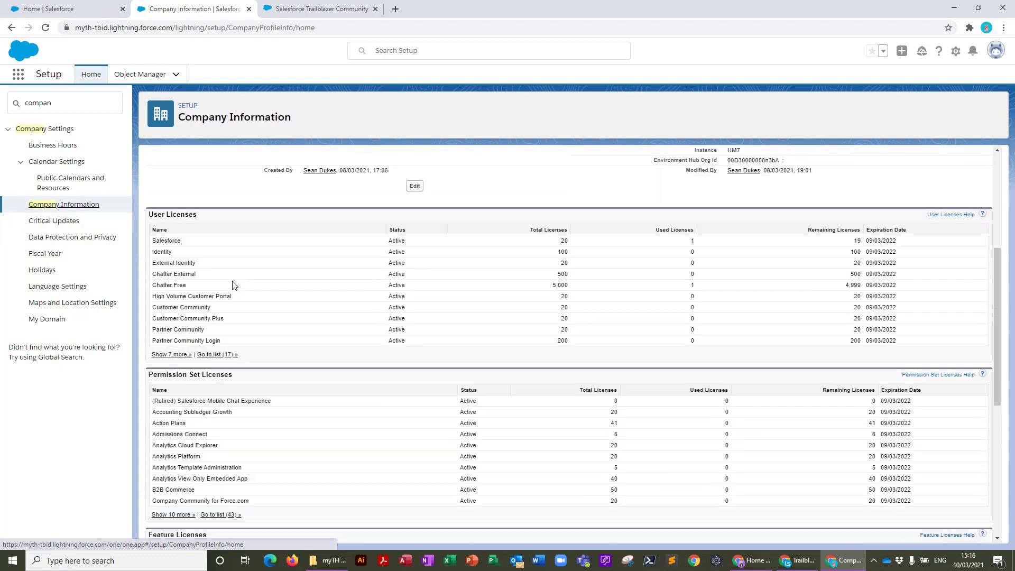
scroll(233, 285, "down", 3)
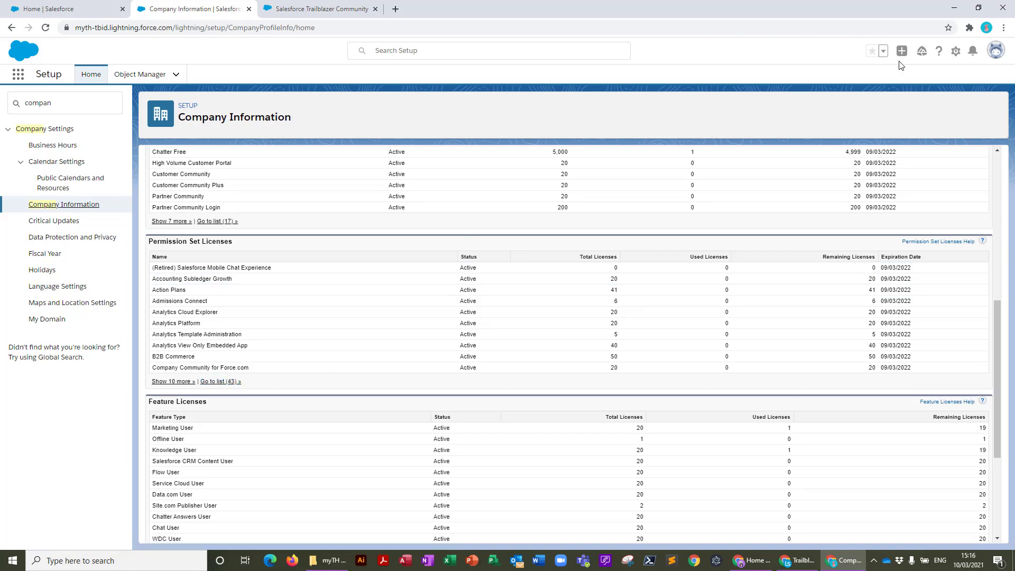
left_click(996, 50)
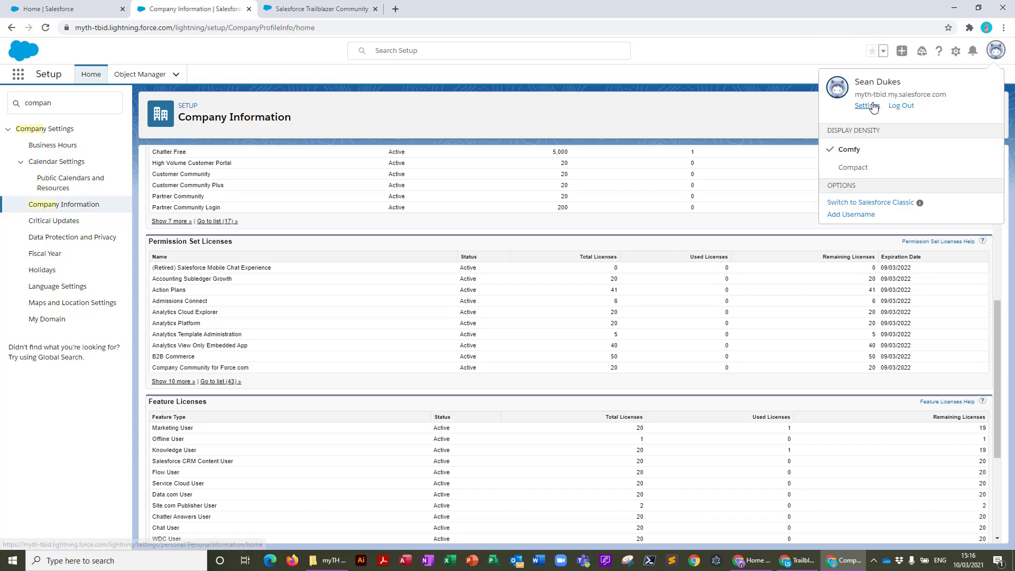
Switch to Salesforce Classic and open Company Information from the Classic Setup search
left_click(893, 202)
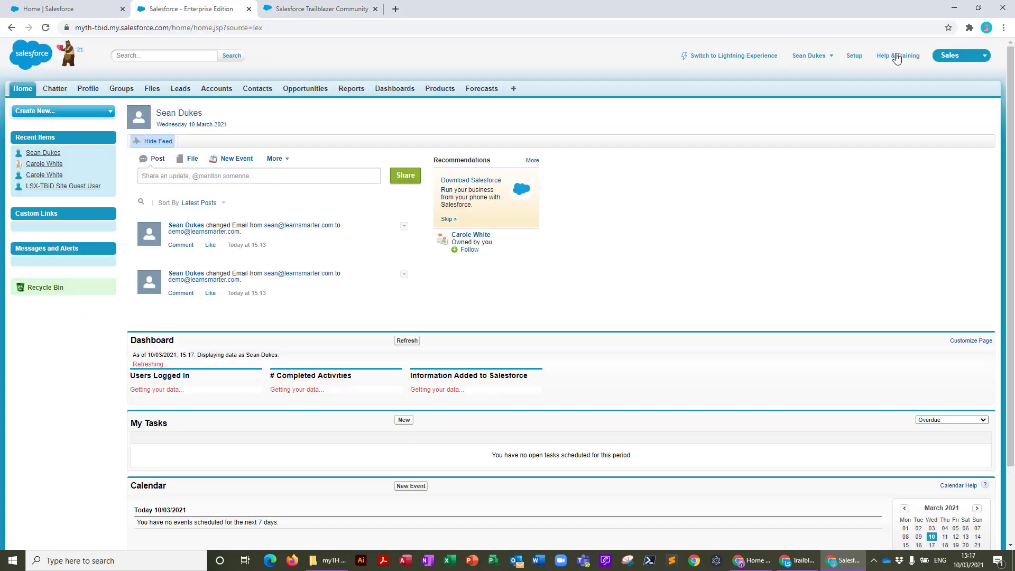
left_click(854, 56)
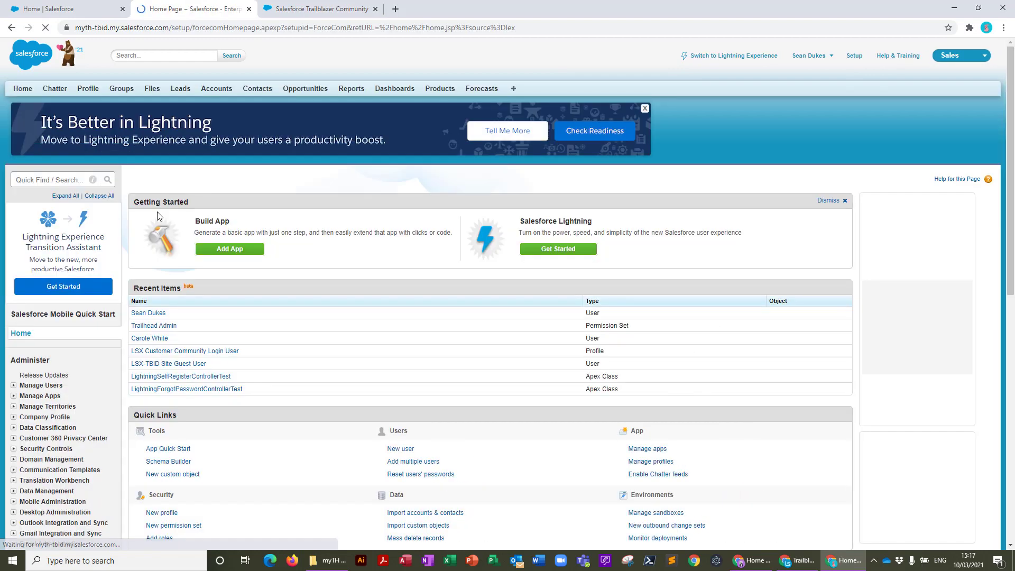
left_click(30, 175)
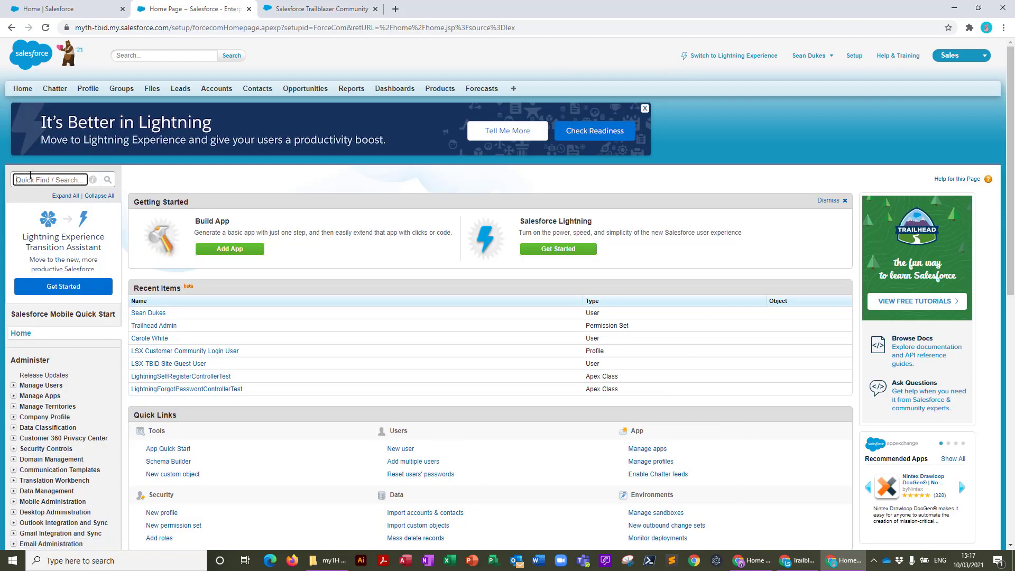
type("compan")
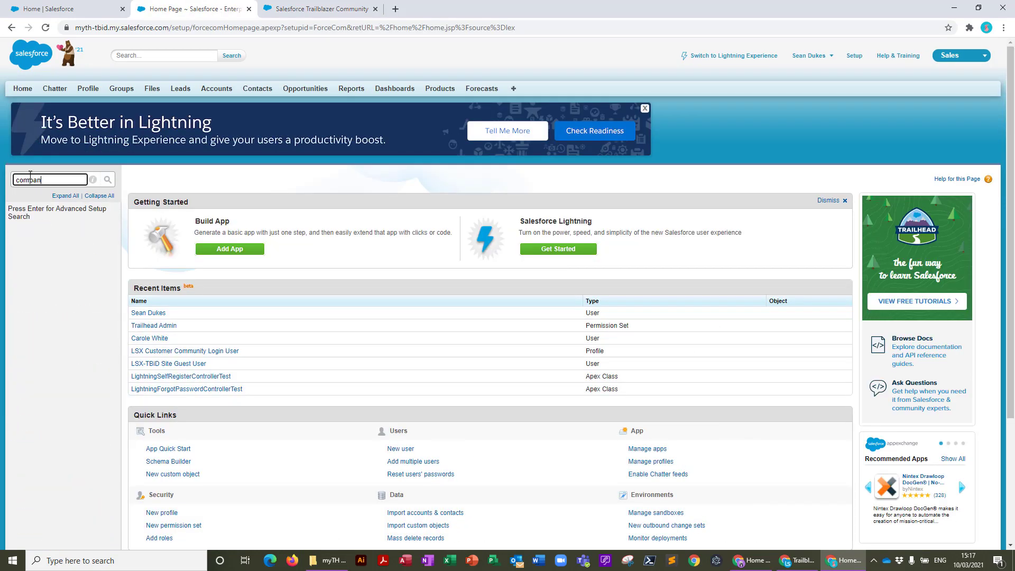
type("y in")
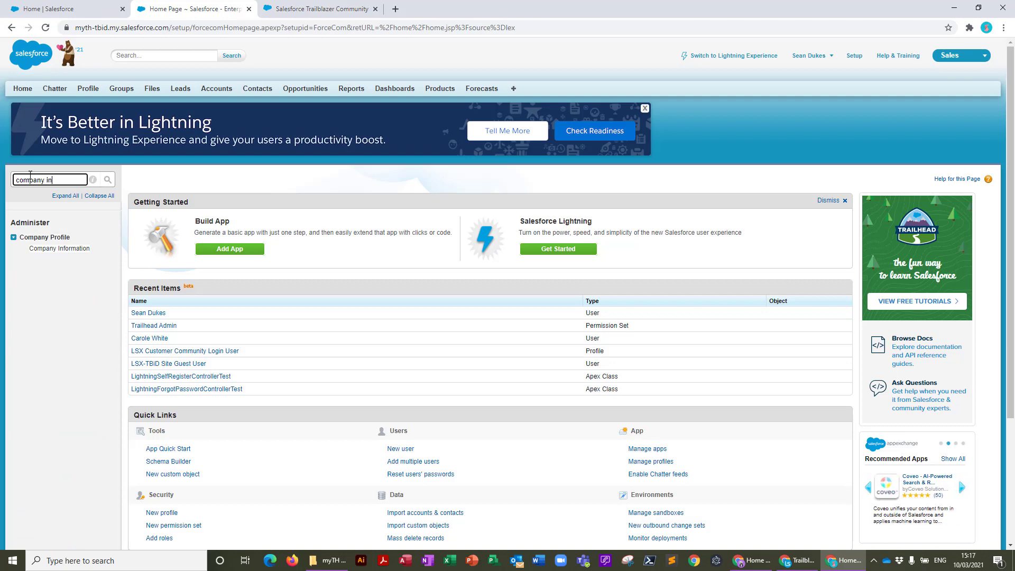
left_click(52, 252)
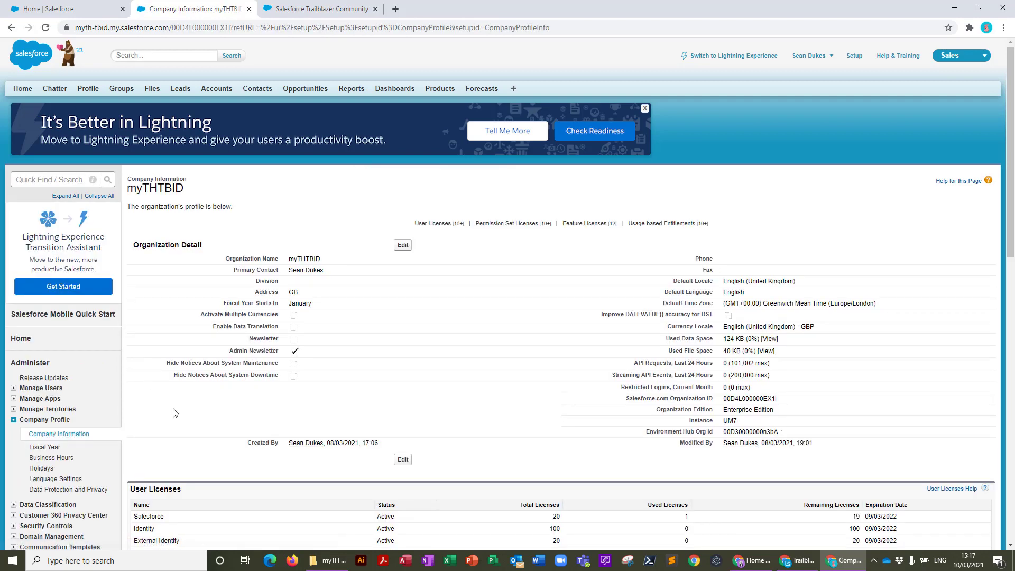
View the full Permission Set Licenses list, confirm myTrailhead has 40 licences, then return to Lightning
scroll(196, 423, "down", 6)
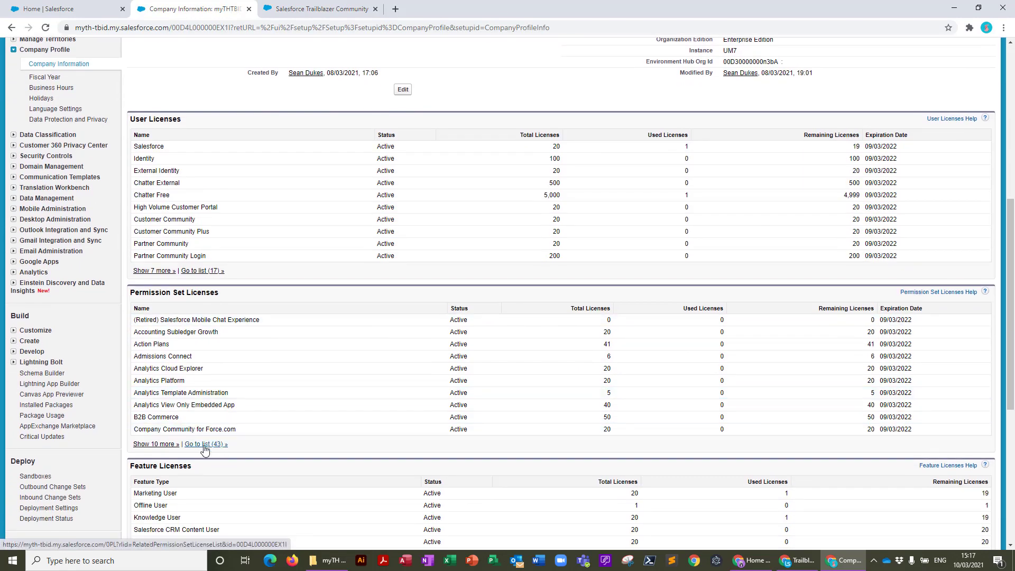
left_click(205, 446)
scroll(230, 412, "down", 7)
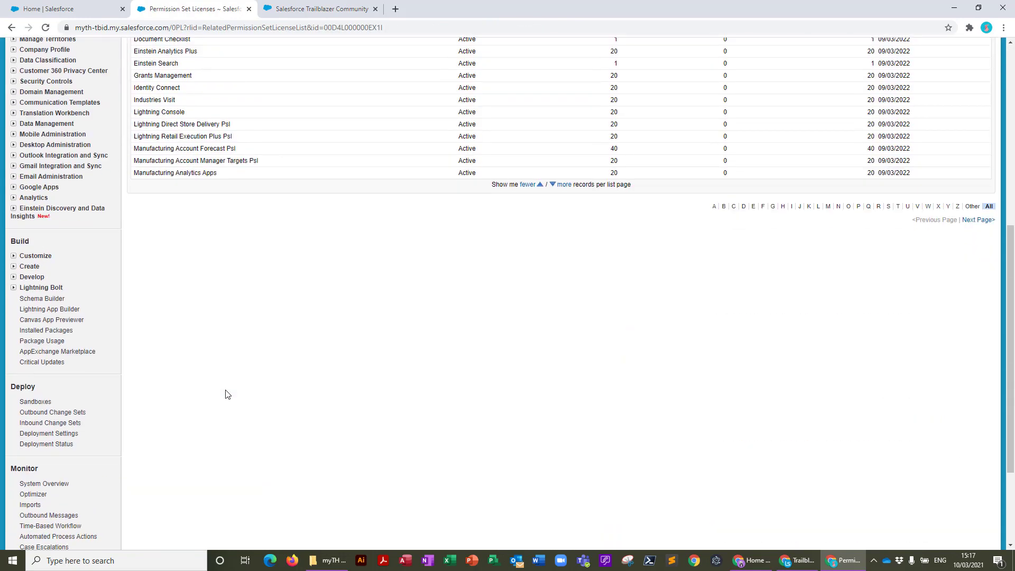
scroll(317, 381, "up", 4)
left_click(559, 397)
scroll(147, 263, "down", 3)
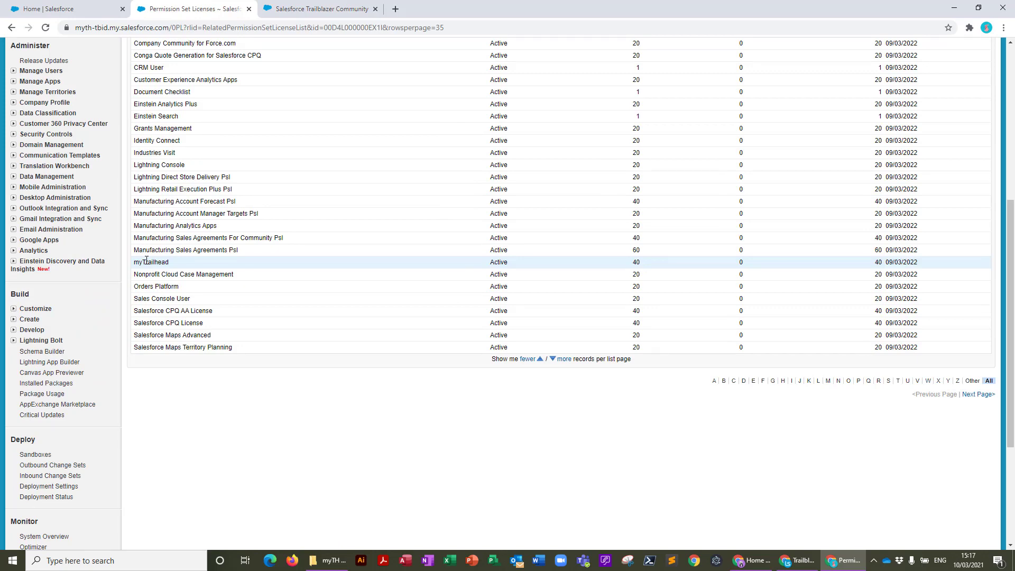
left_click(735, 56)
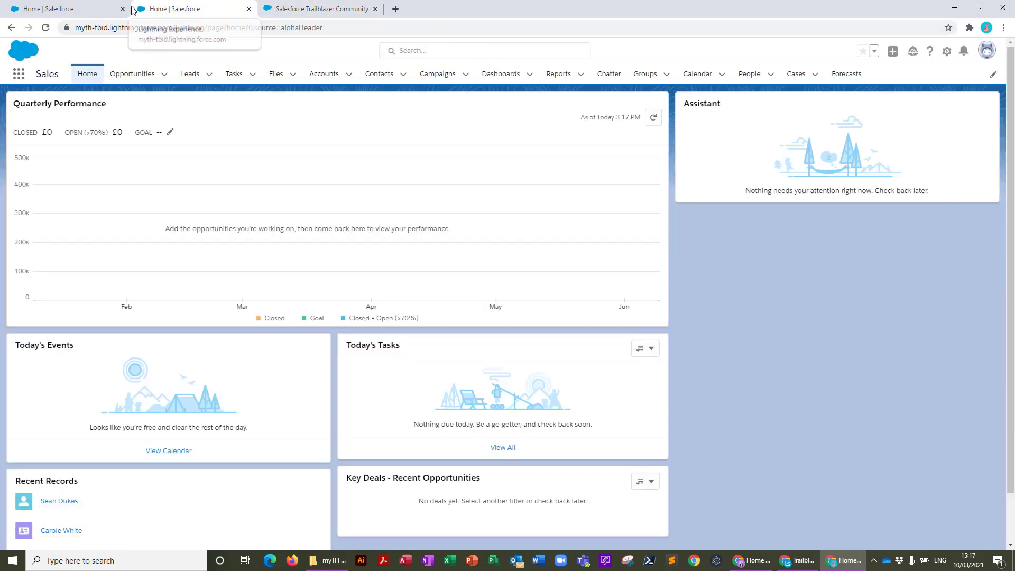
Close the extra Salesforce home tab and open Setup in a new tab
left_click(122, 8)
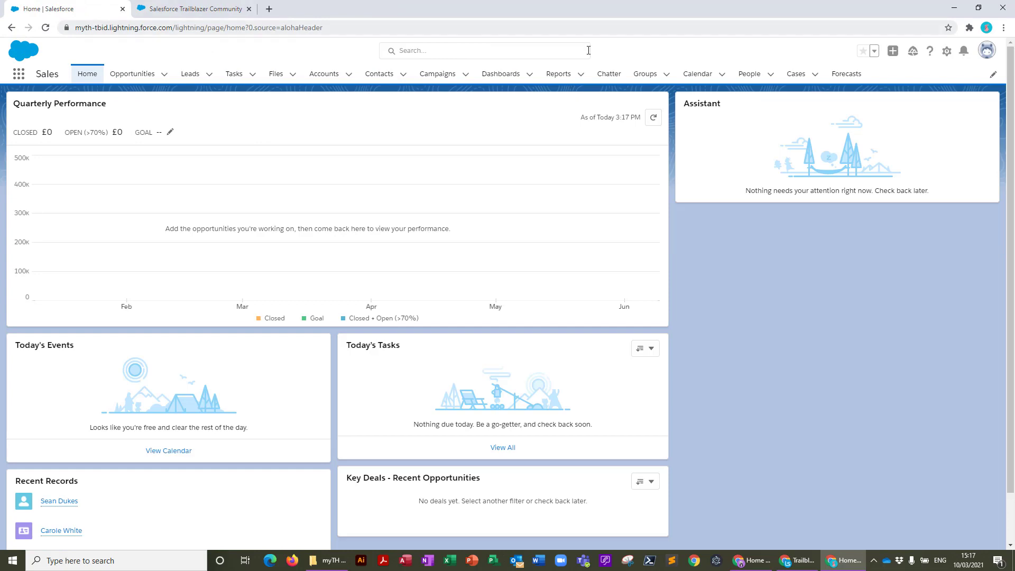
left_click(947, 52)
left_click(869, 86)
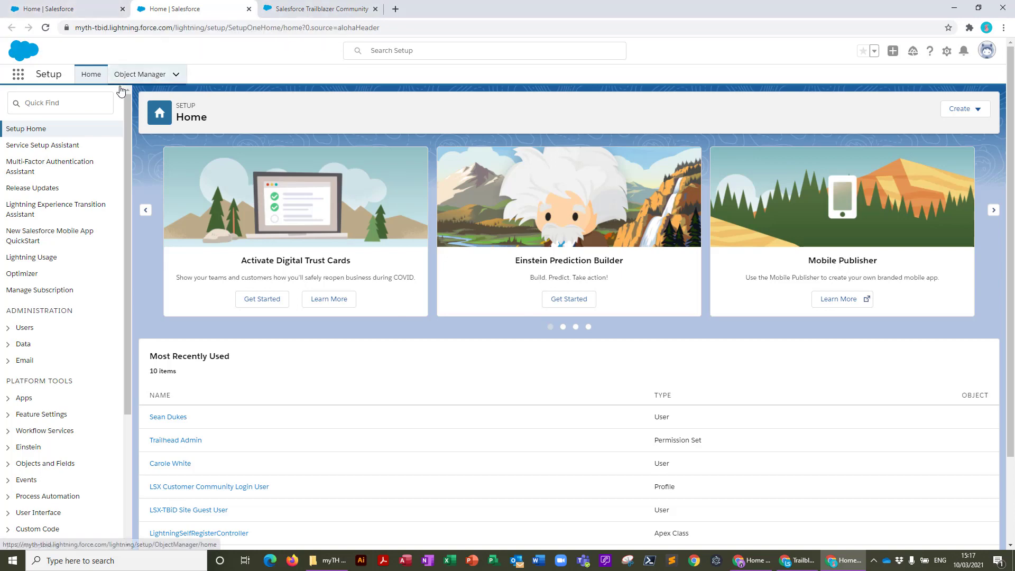
Find 'perm' in Quick Find and open the Permission Sets list of 27 sets
left_click(42, 105)
type("per")
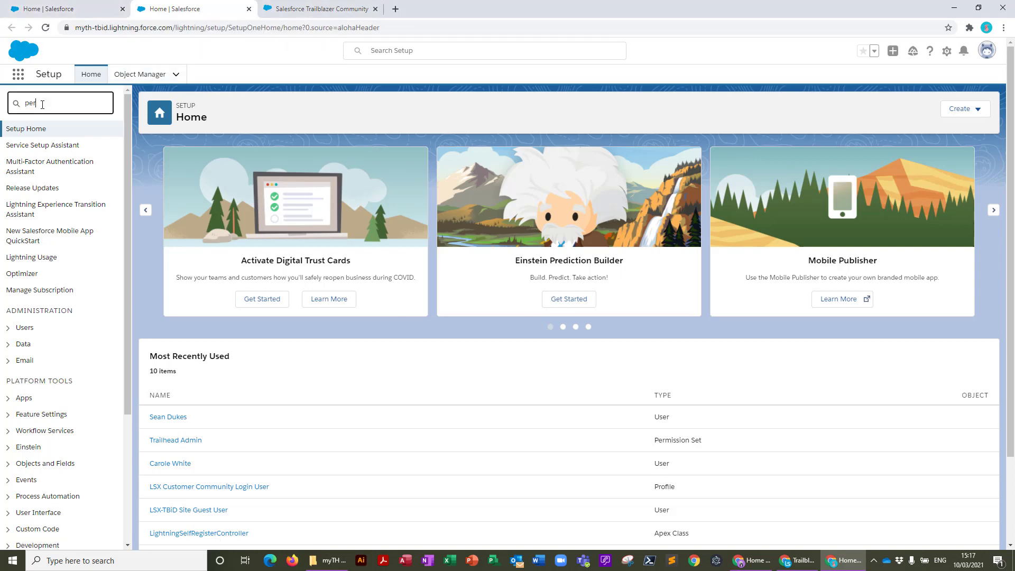
type("m")
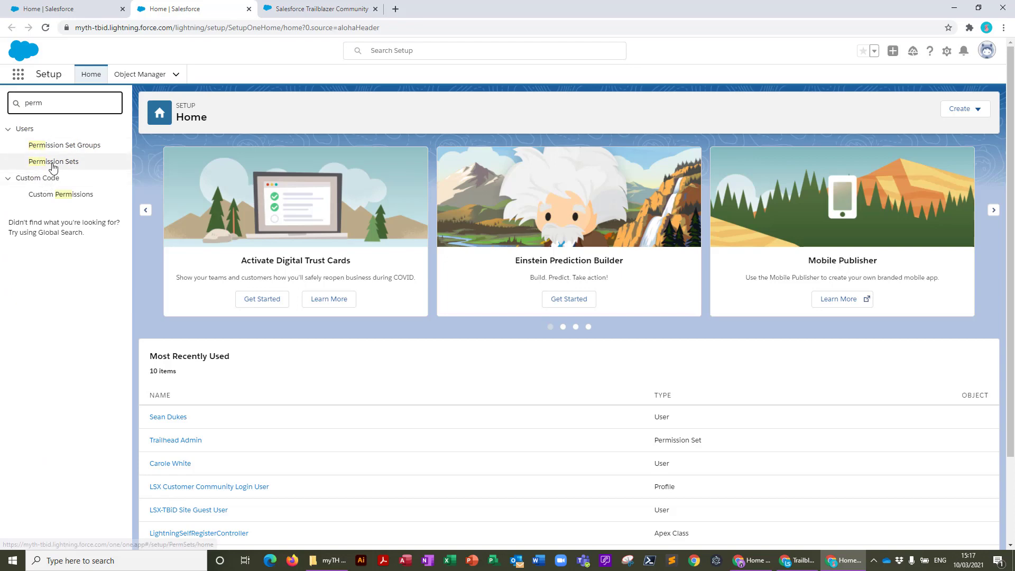
left_click(53, 163)
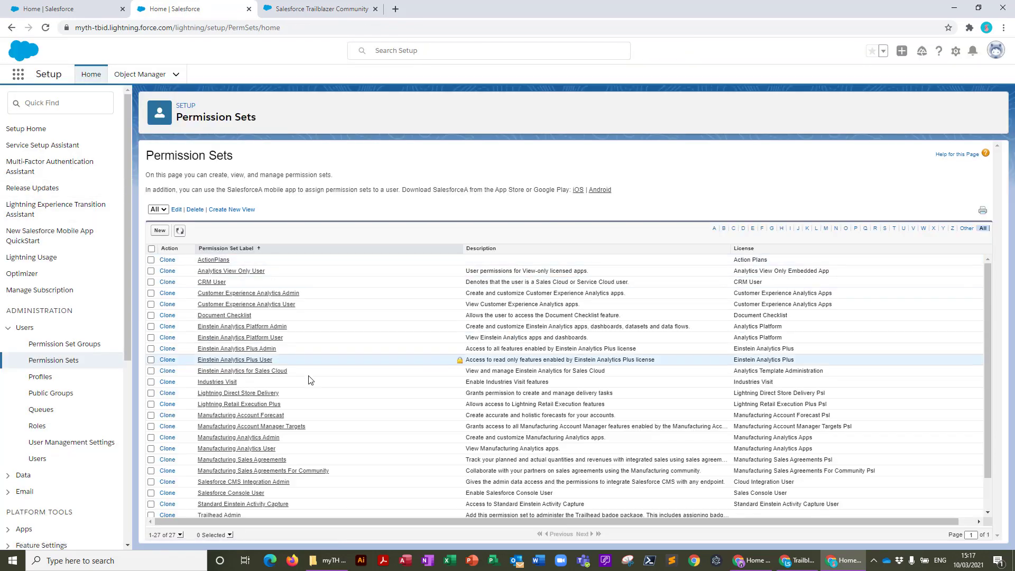
scroll(230, 510, "down", 2)
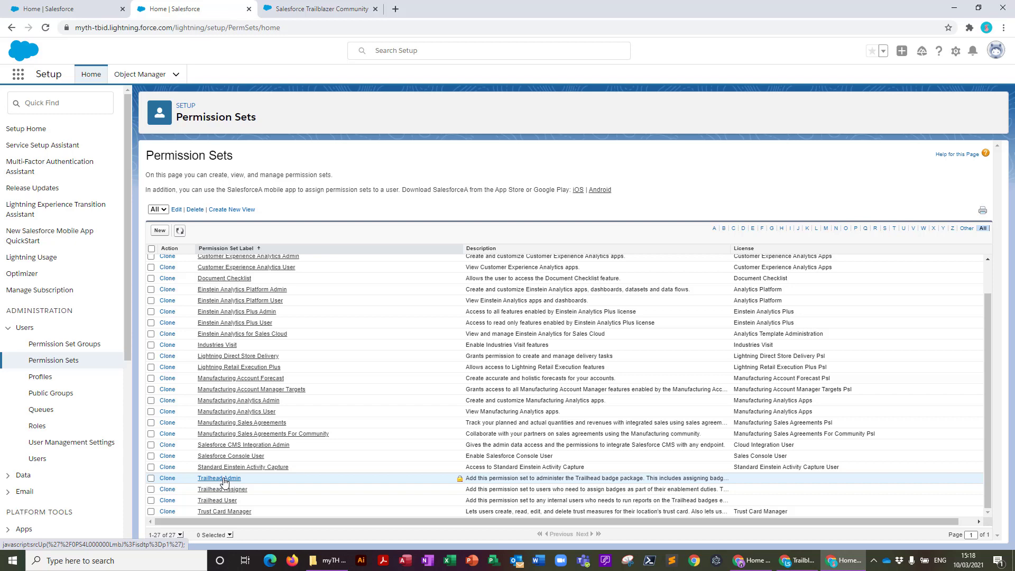
scroll(227, 476, "up", 2)
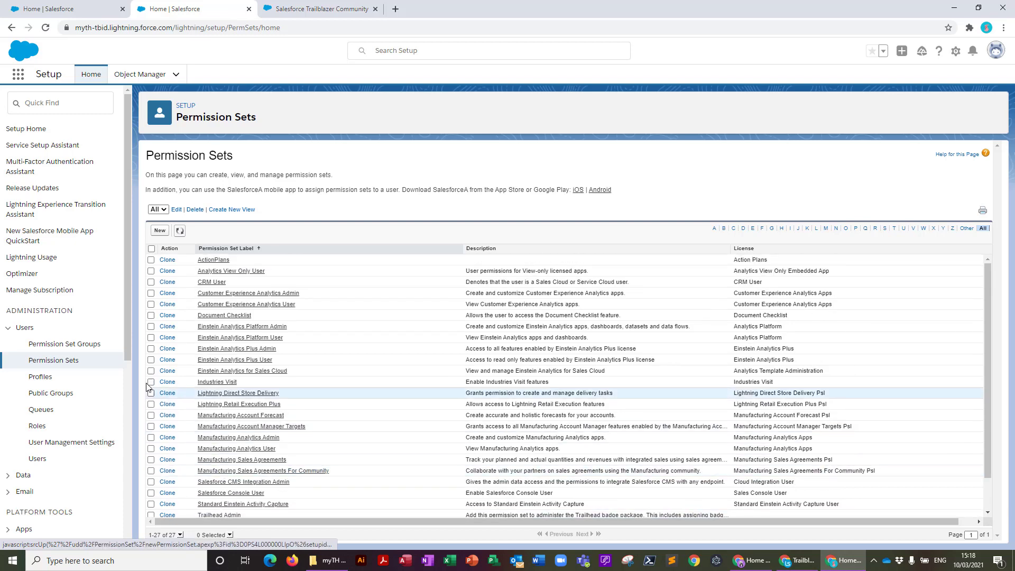
Create permission set 'LSX myTrailhead Super User', API name LSXmyTrailheadSuperUser, description 'For super users', no licence
left_click(160, 231)
type("LSX")
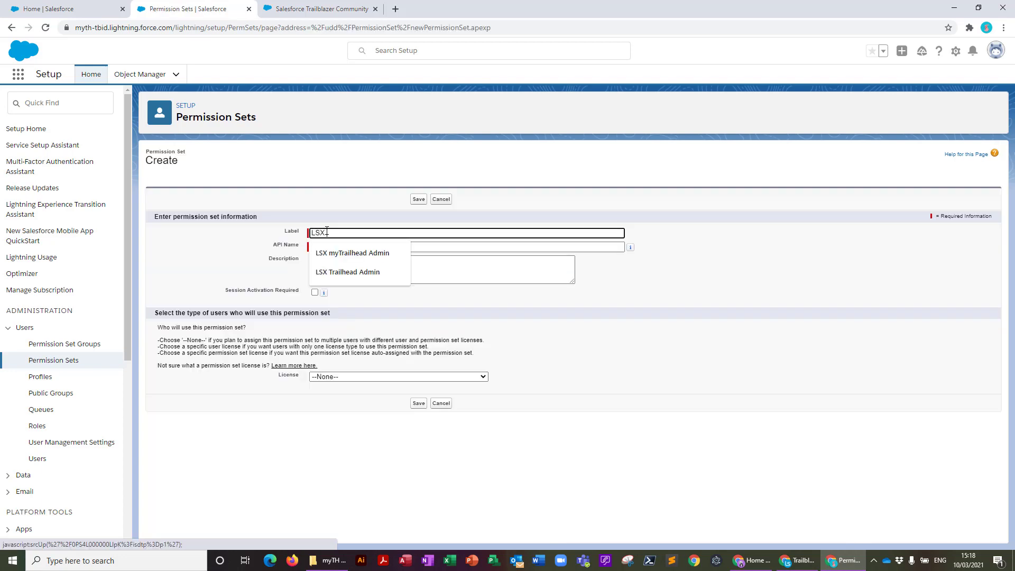
type(" myTrailhea")
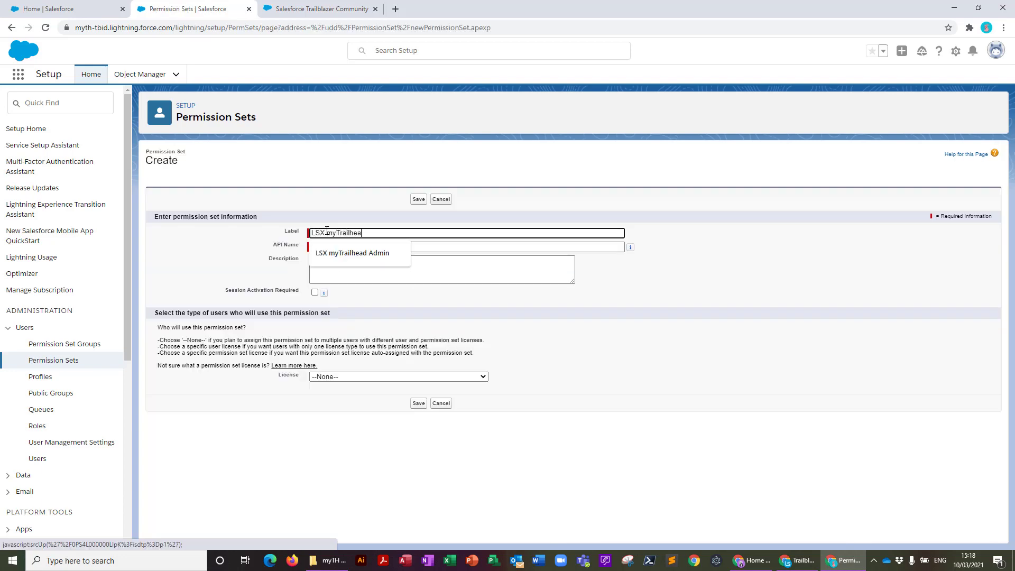
type("d Super User")
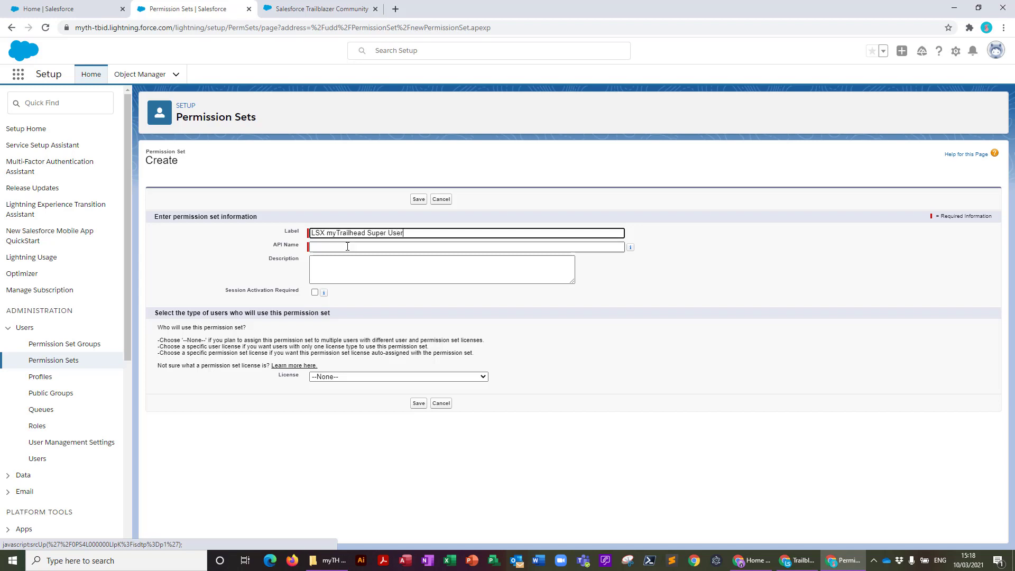
left_click(327, 246)
key("BackSpace")
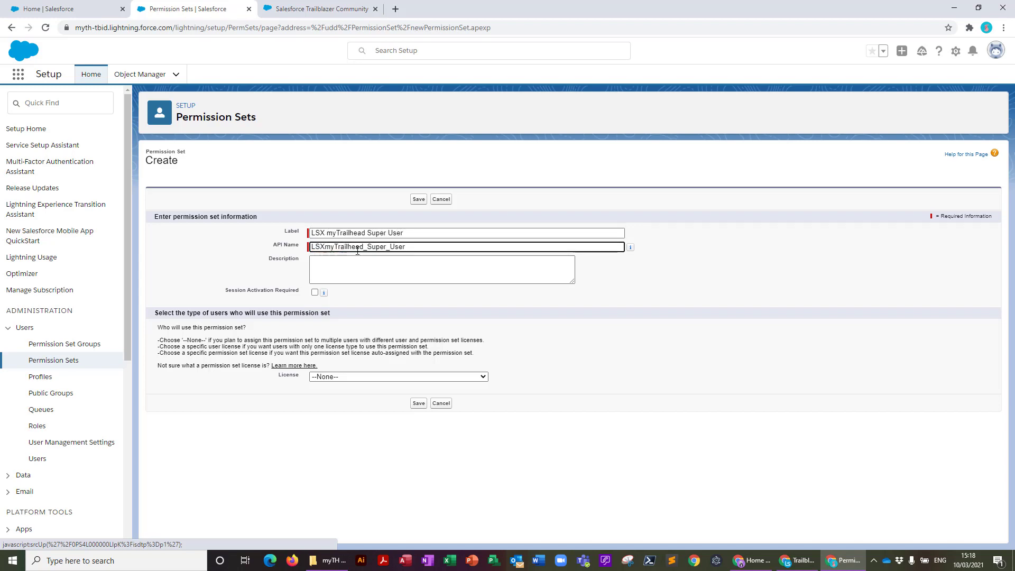
left_click(367, 247)
key("BackSpace")
left_click(384, 247)
key("BackSpace")
left_click(371, 260)
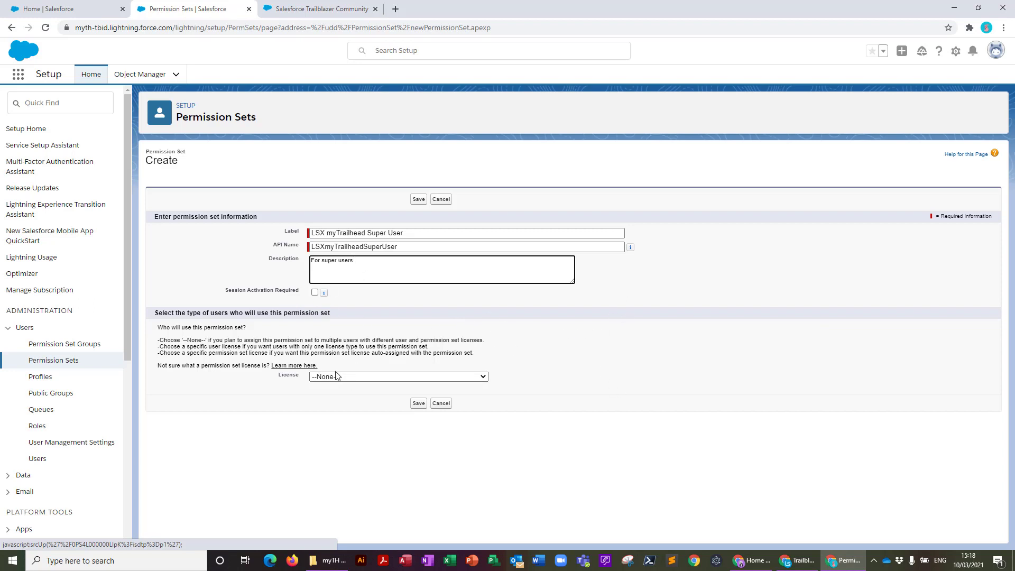
left_click(418, 403)
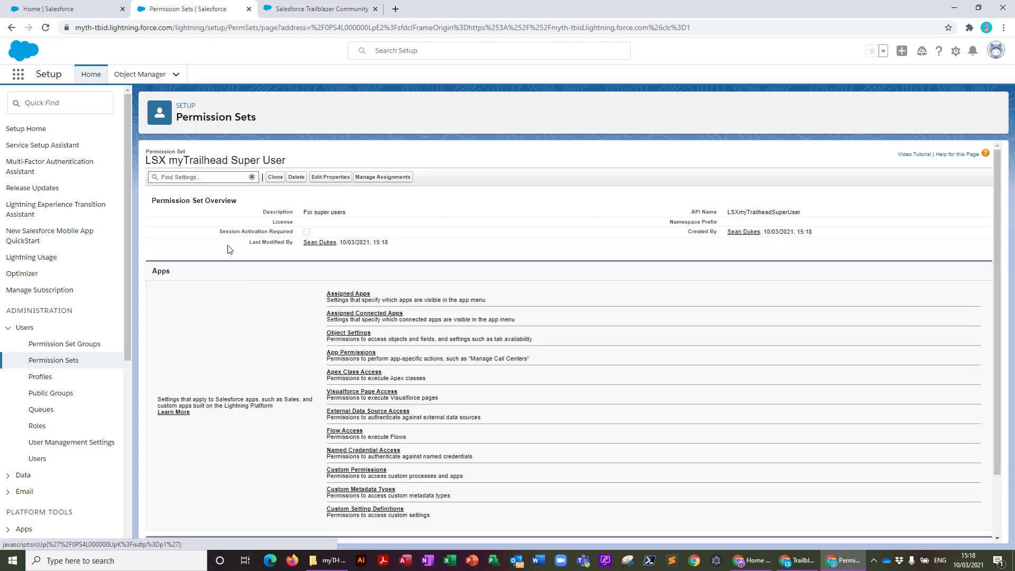
Open the permission set's System Permissions and make them editable
scroll(321, 367, "down", 1)
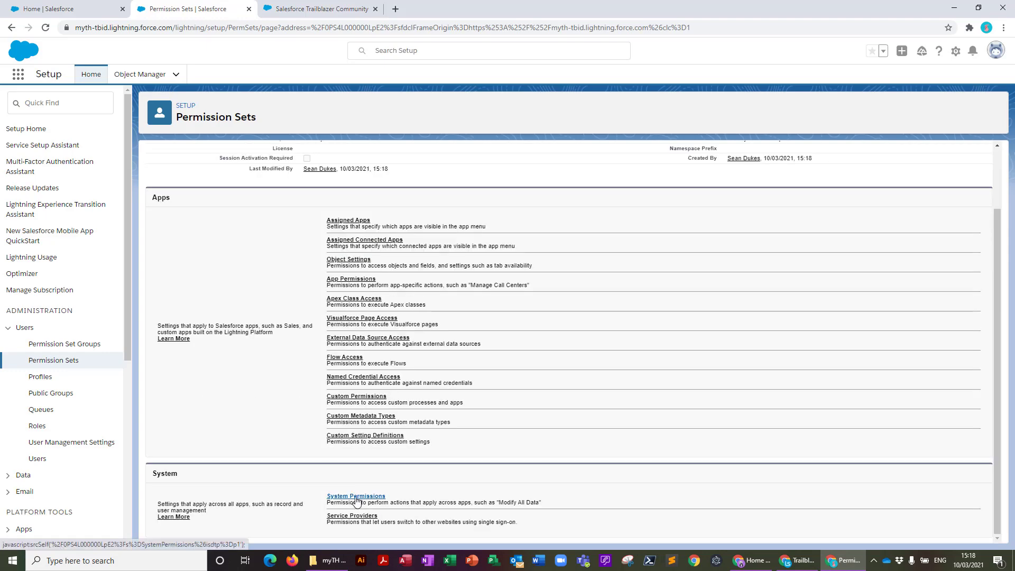
left_click(360, 496)
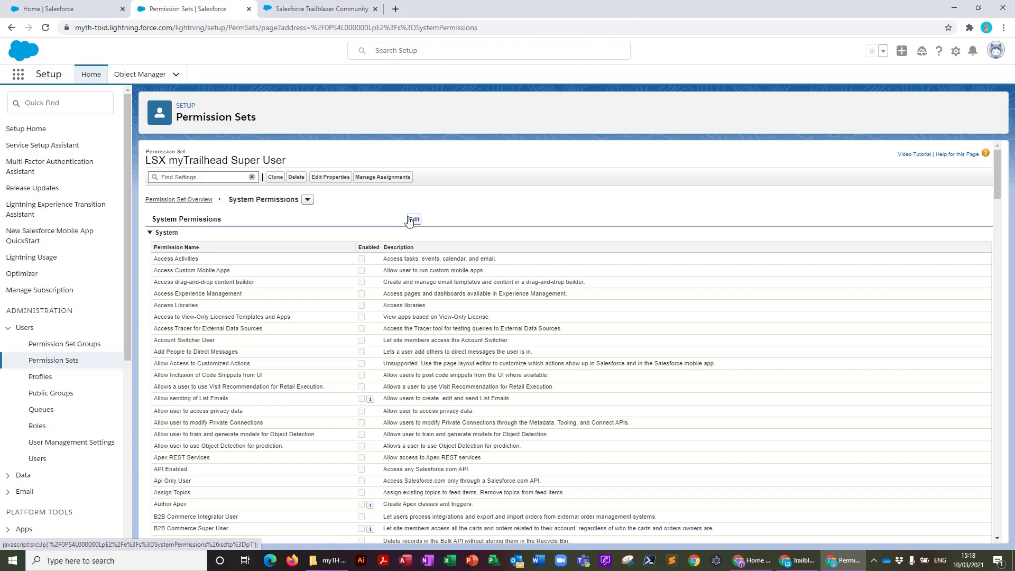
left_click(415, 219)
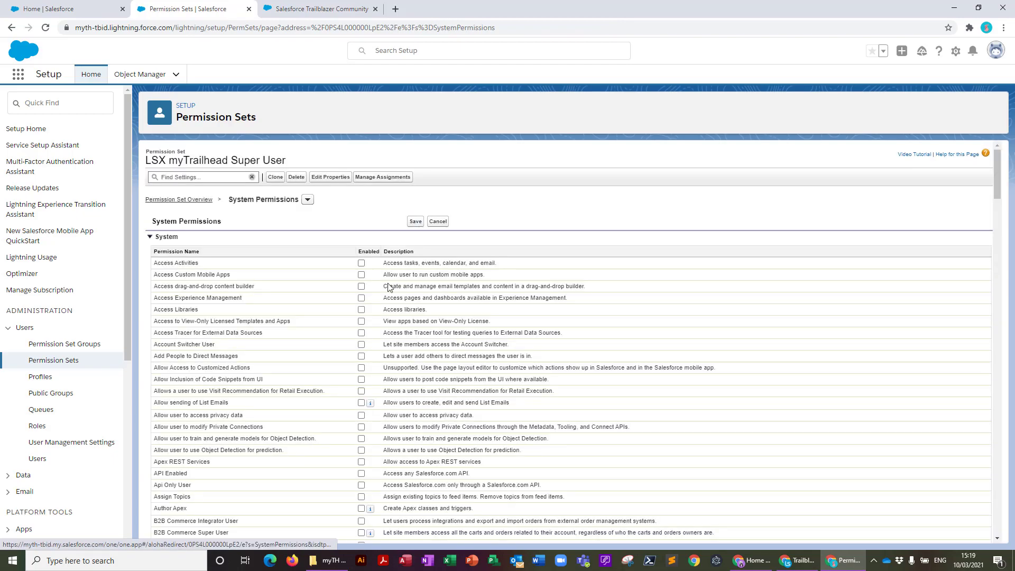
scroll(230, 364, "down", 5)
scroll(230, 364, "down", 10)
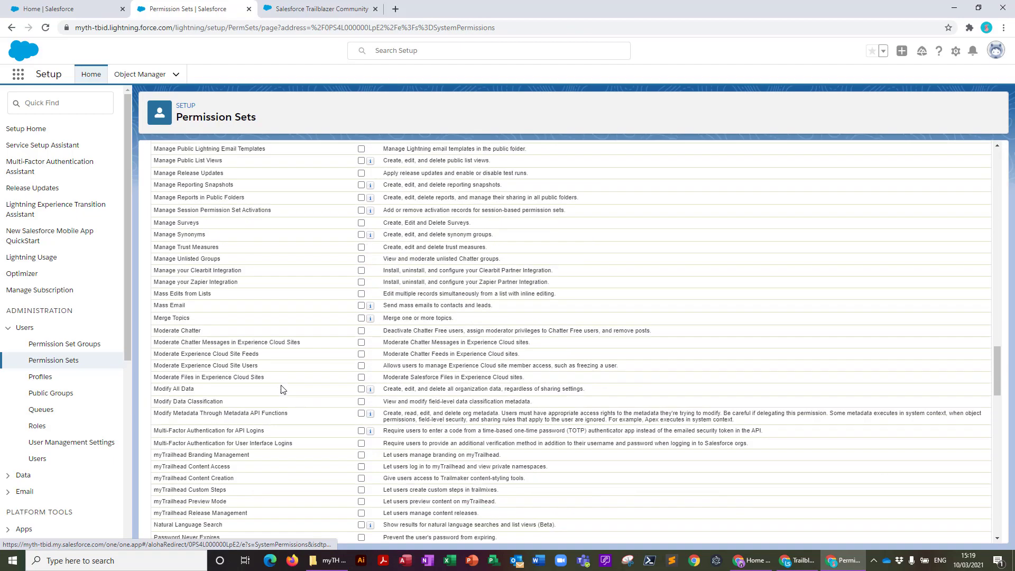
scroll(284, 385, "down", 5)
scroll(349, 270, "up", 1)
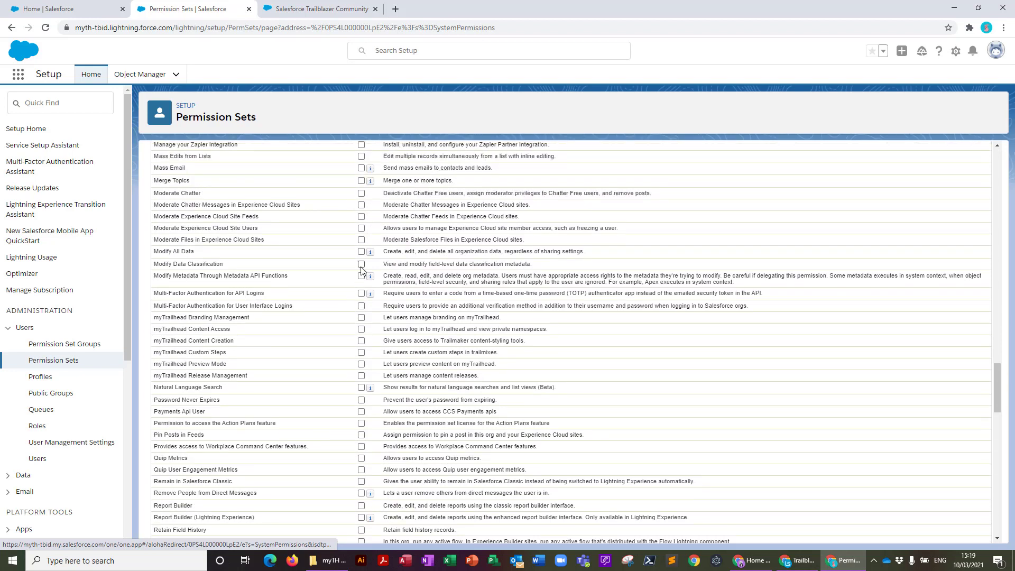
Enable myTrailhead Content Access, Content Creation, Custom Steps and Preview Mode, save, and return to Setup Home
left_click(362, 330)
left_click(362, 342)
left_click(361, 352)
left_click(362, 364)
scroll(387, 354, "up", 20)
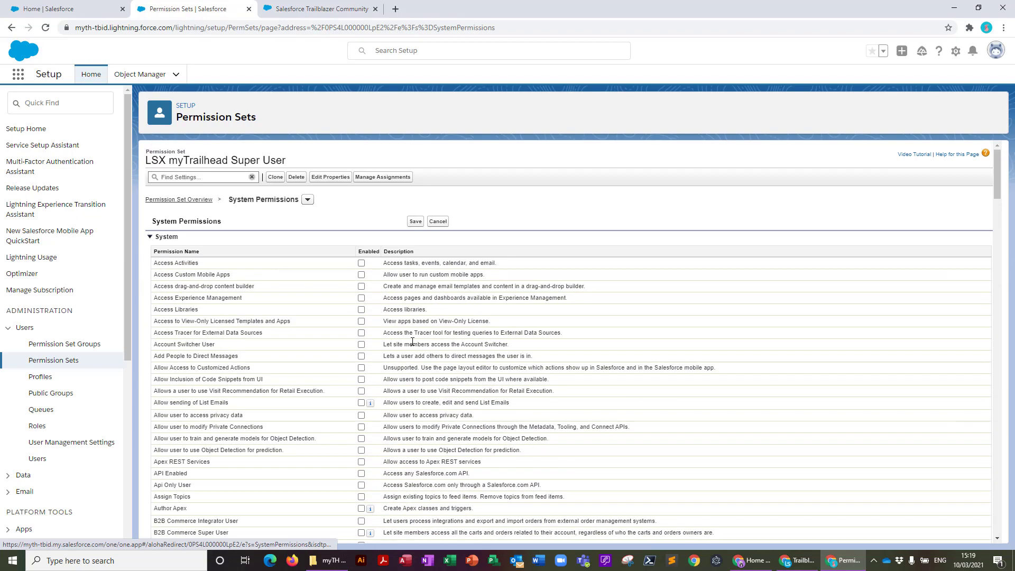
left_click(411, 223)
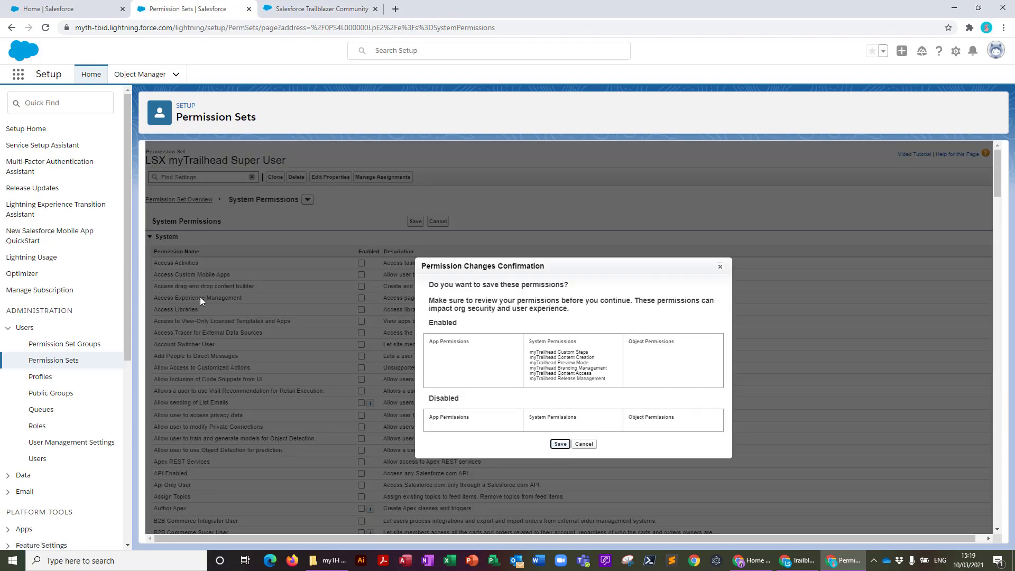
left_click(23, 128)
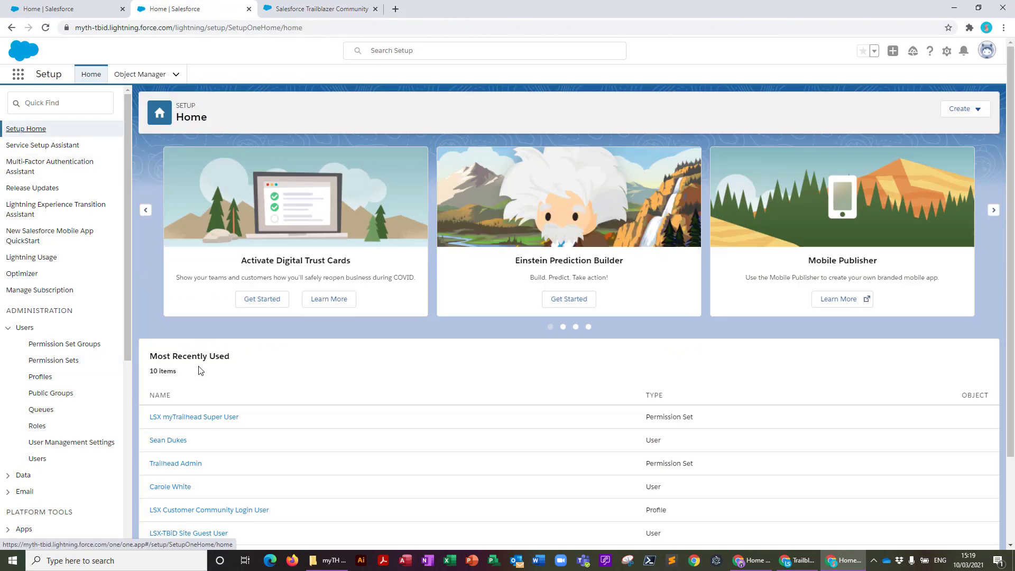
Assign the myTrailhead permission set licence to the recently used admin user and save
left_click(168, 441)
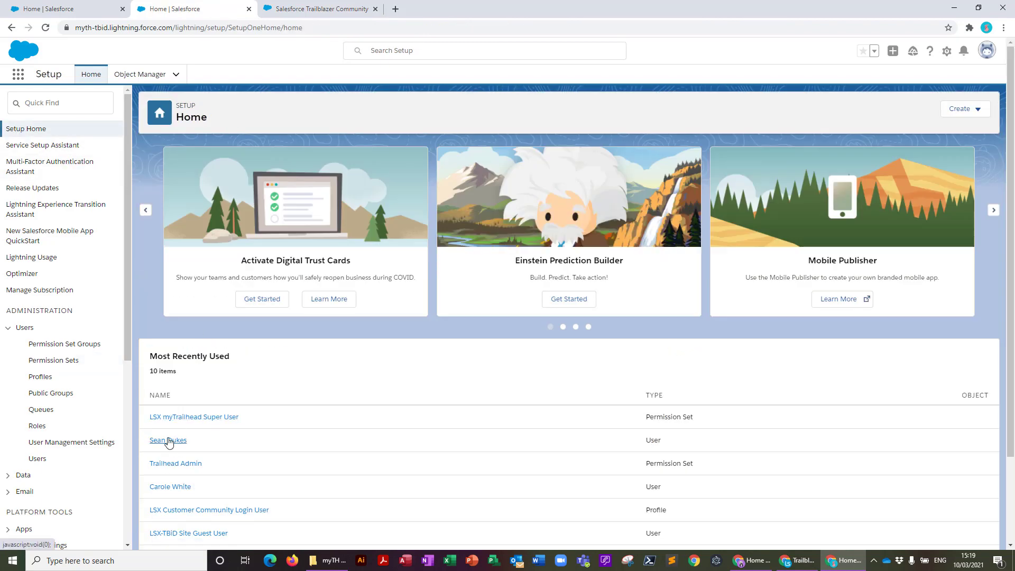
mouse_move(531, 175)
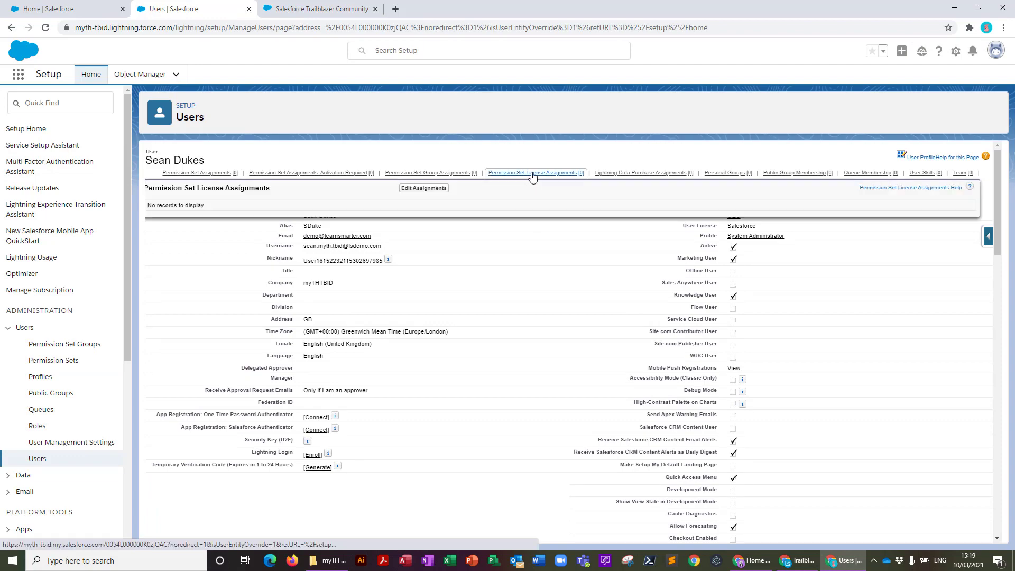
left_click(447, 189)
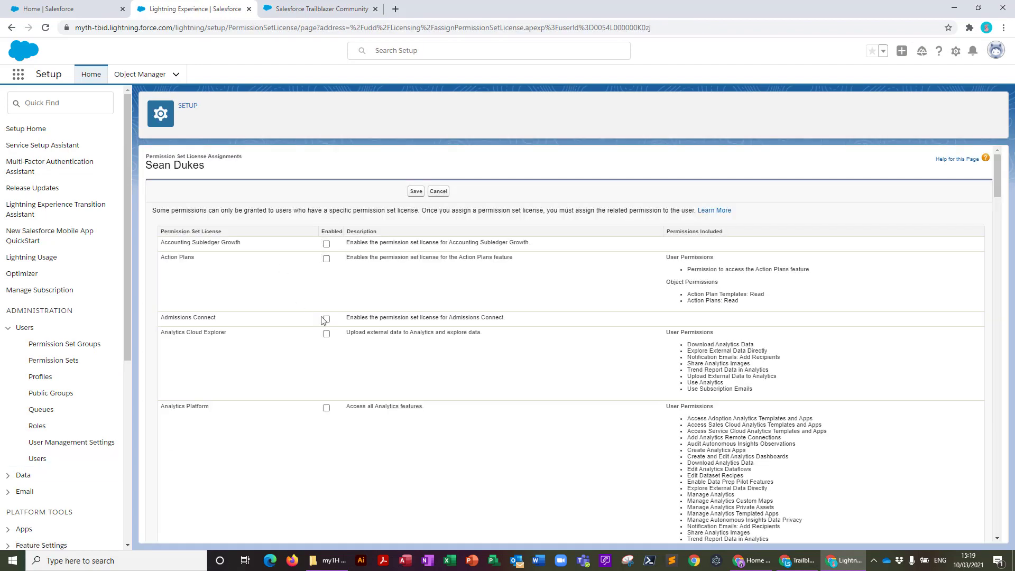
scroll(317, 260, "down", 20)
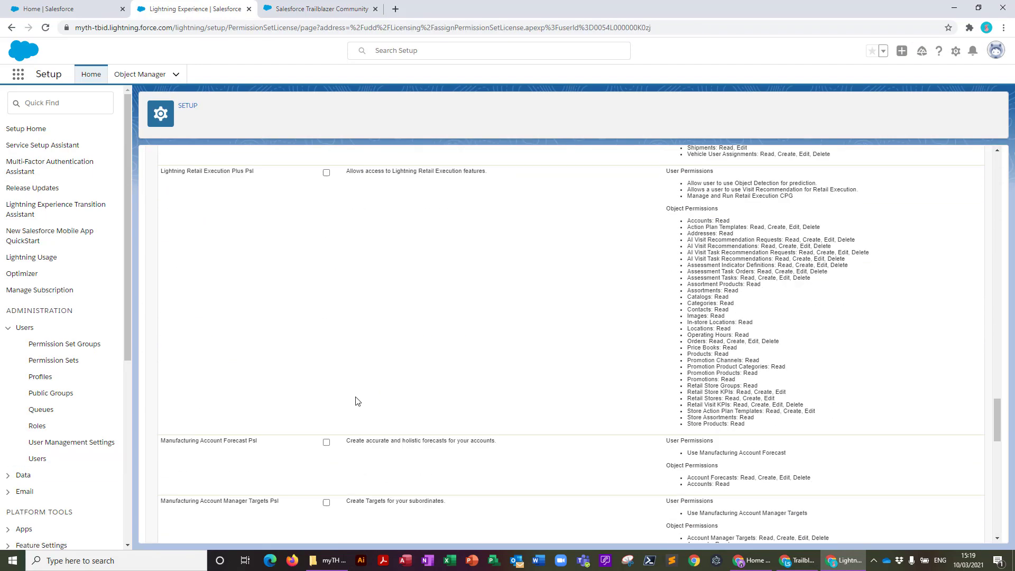
scroll(357, 402, "down", 4)
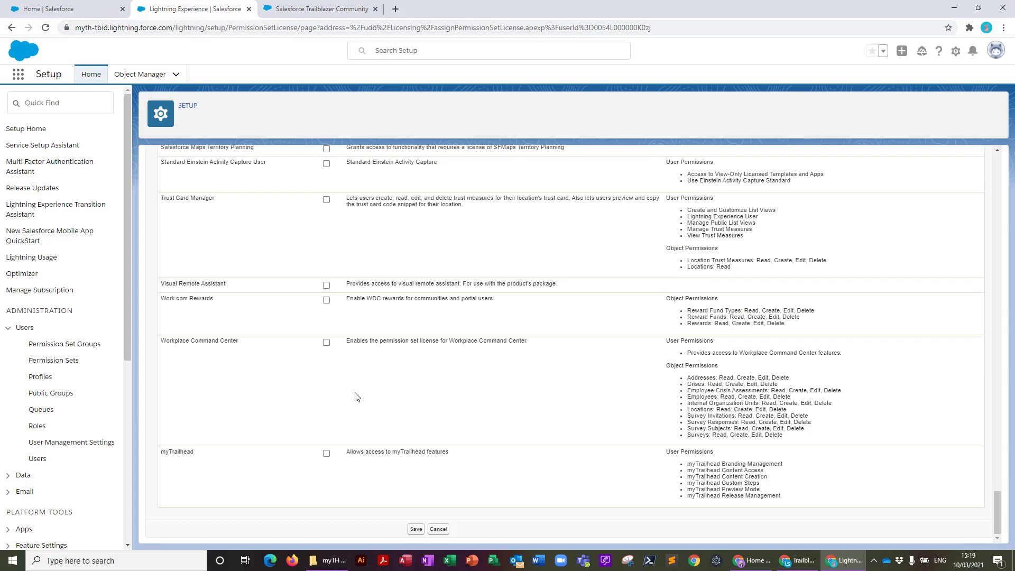
left_click(326, 454)
left_click(416, 529)
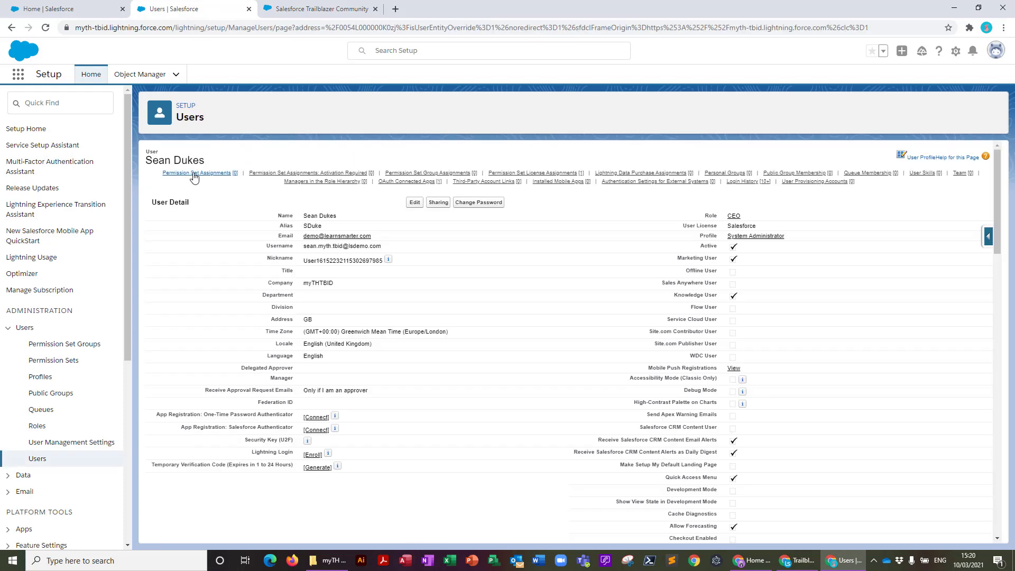
Add LSX myTrailhead Super User to the admin user's enabled permission sets and save
mouse_move(194, 178)
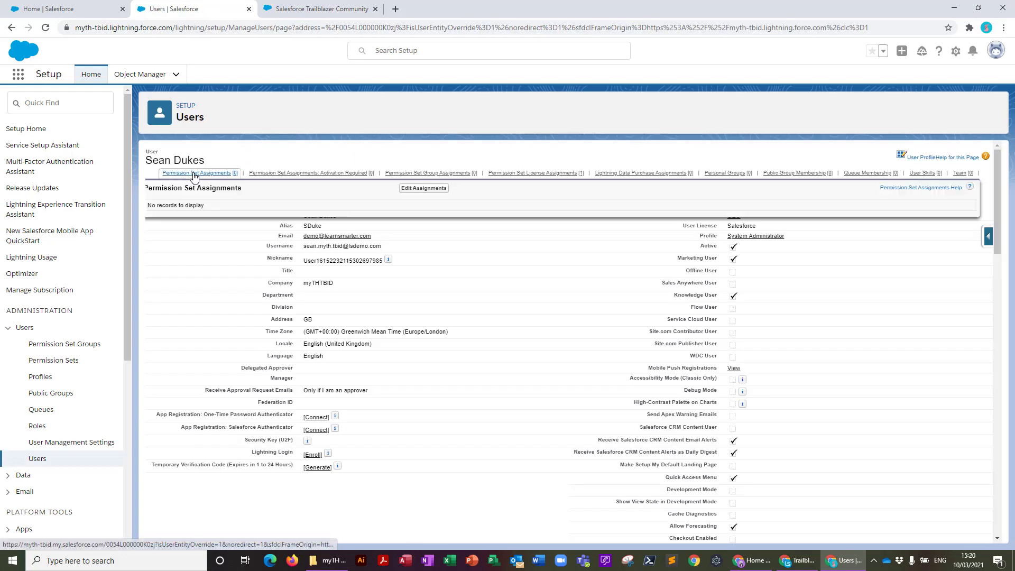
left_click(421, 190)
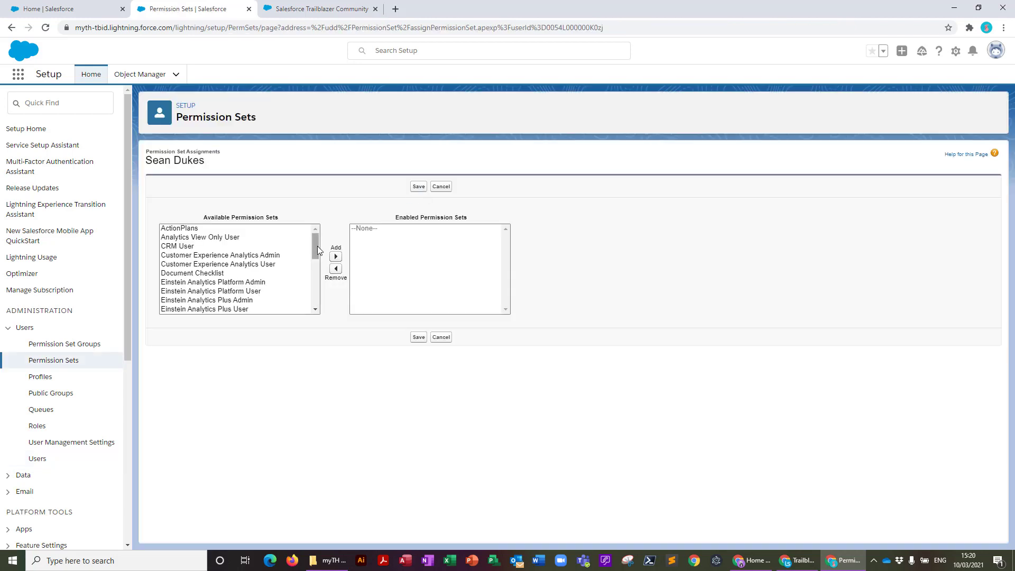
left_click_drag(317, 246, 317, 272)
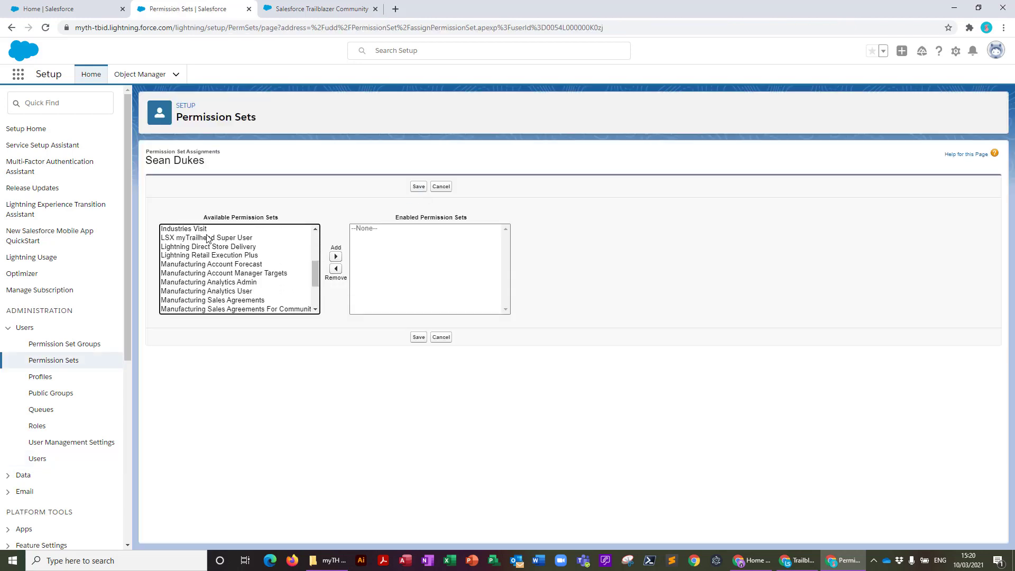
left_click(207, 238)
left_click(335, 256)
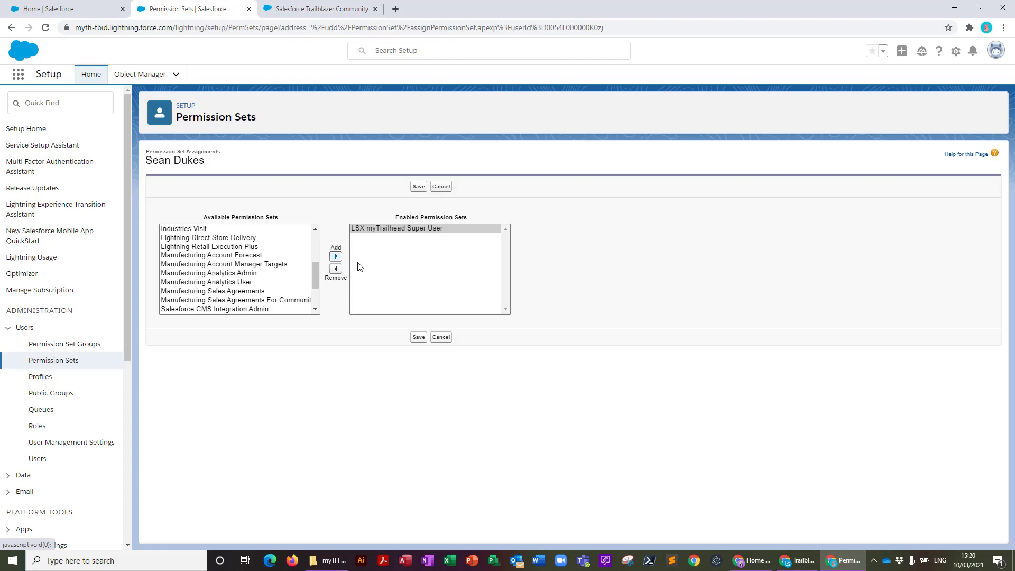
left_click(420, 341)
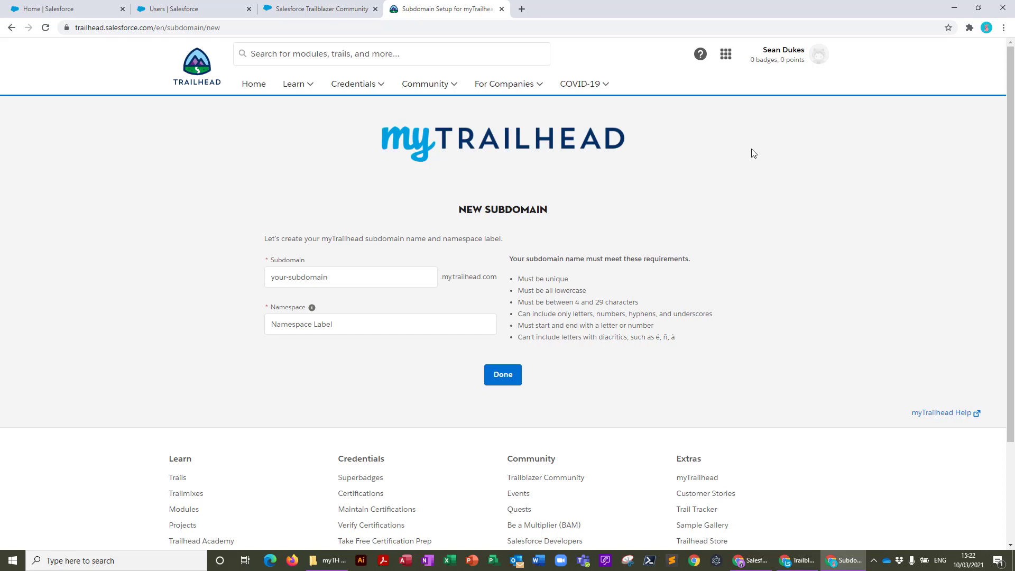
Create subdomain lsx-tbid-2103 with namespace lsxtbid2103, confirm the names, and continue
left_click(325, 282)
type("lsx-")
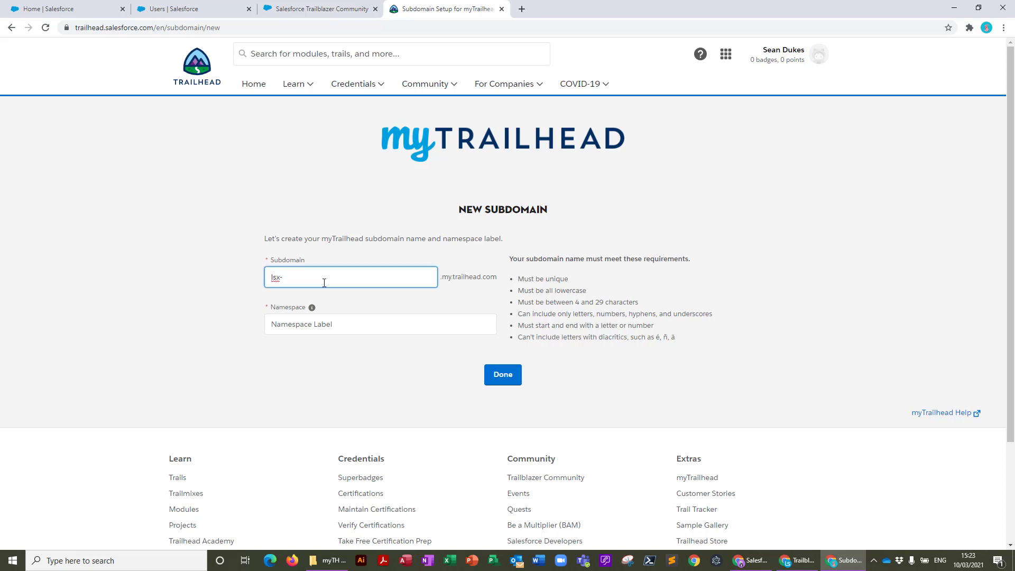
type("tbid-2103")
left_click(279, 324)
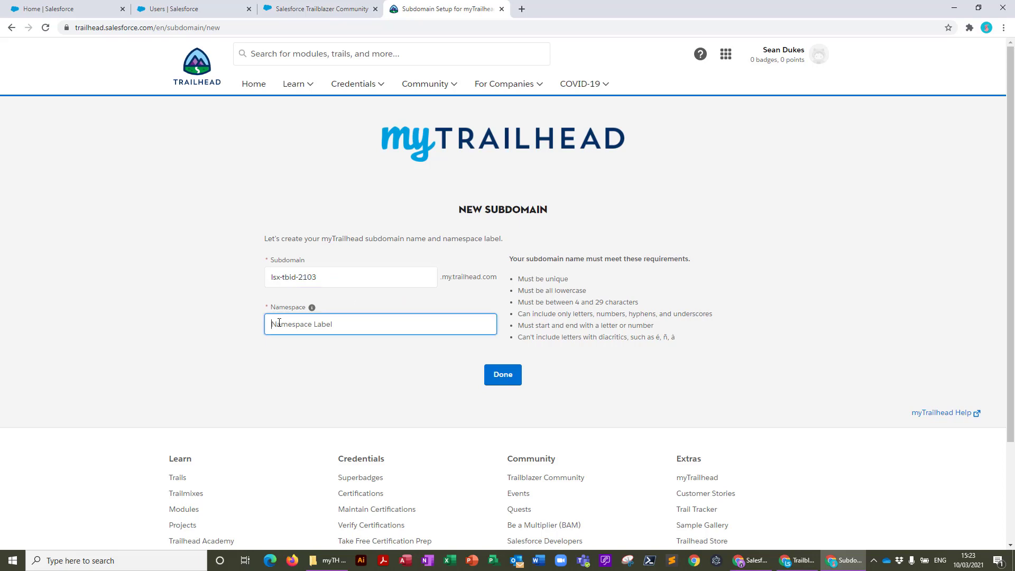
type("lsxtbid2103")
left_click(502, 376)
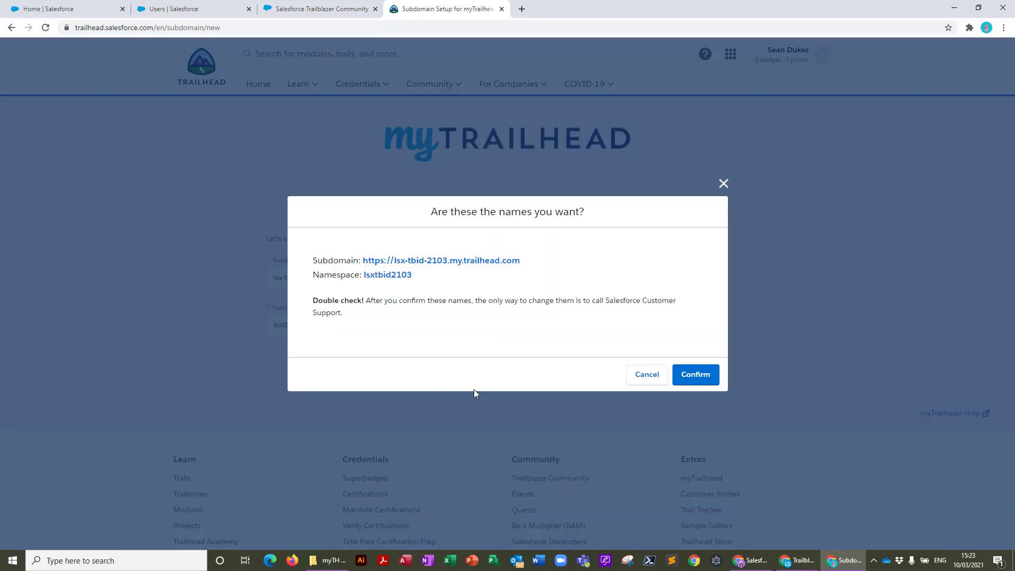
left_click(694, 380)
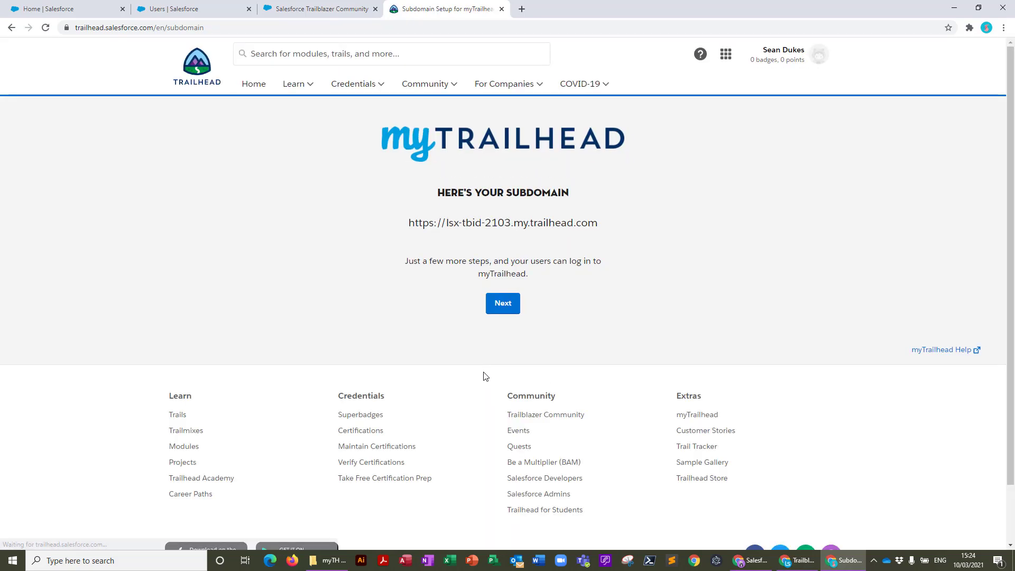
left_click(505, 307)
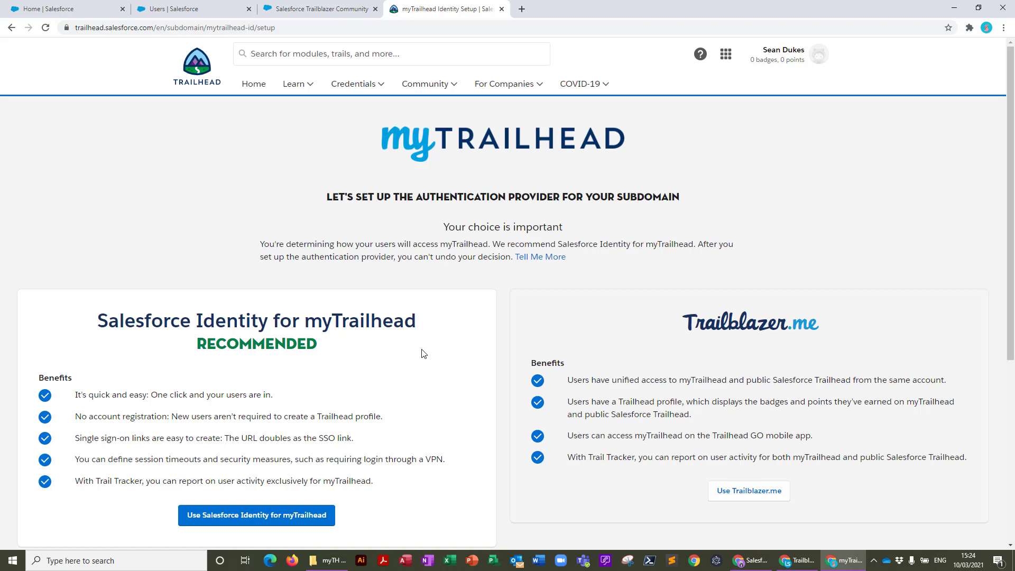
Confirm Trailblazer.me as authentication provider and go to lsx-tbid-2103.my.trailhead.com
scroll(423, 353, "down", 3)
left_click(756, 338)
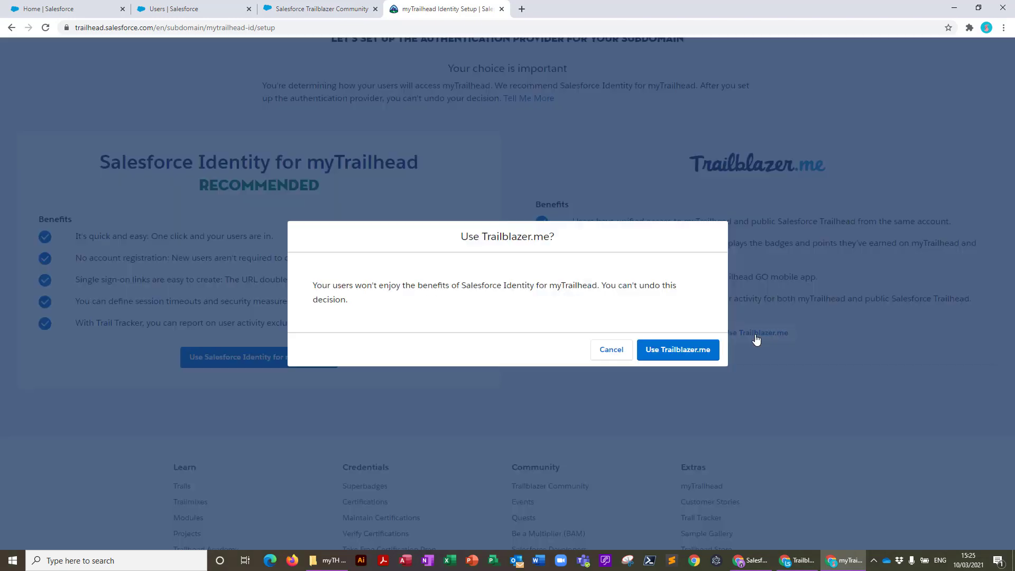
left_click(683, 351)
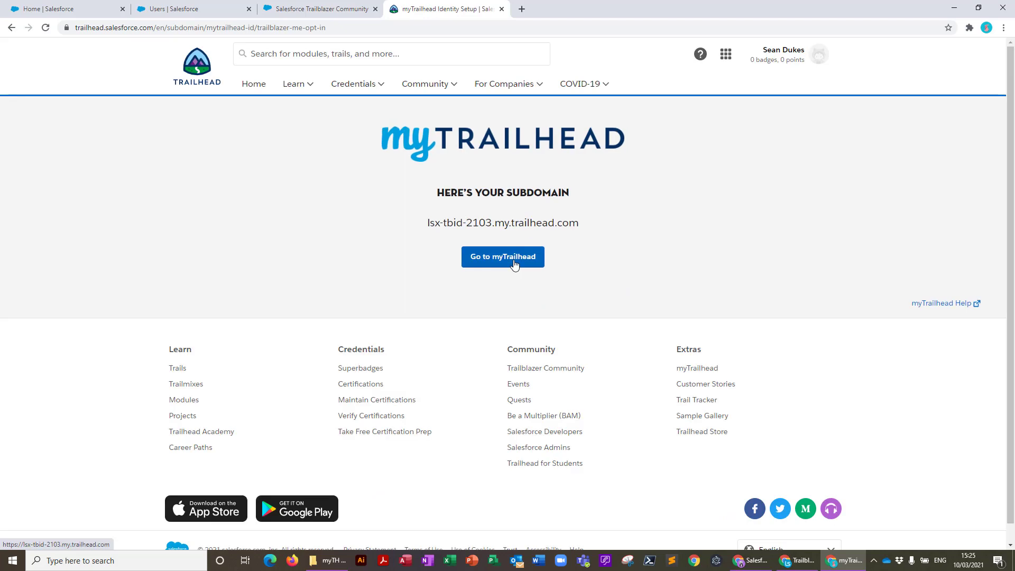
left_click(503, 262)
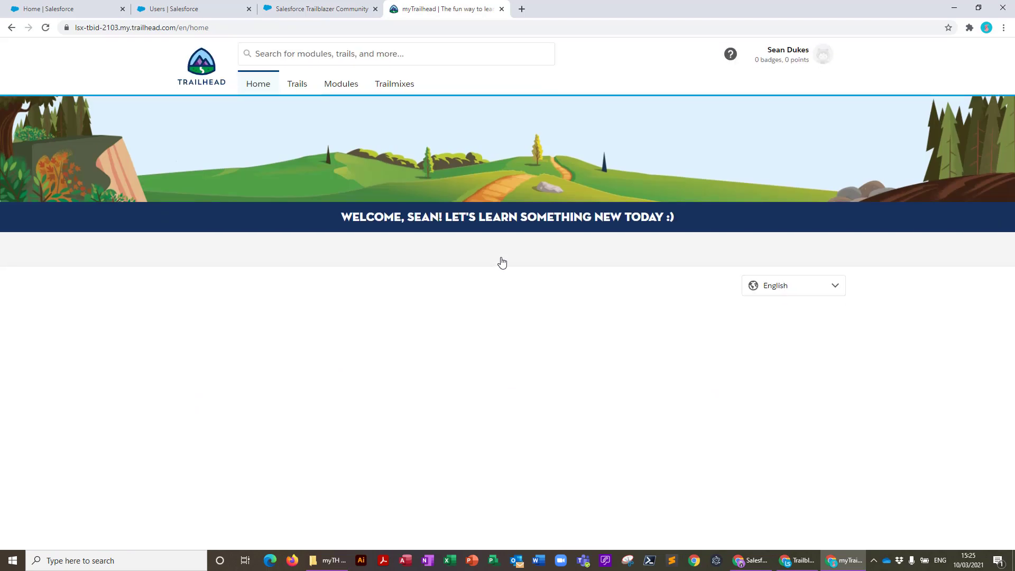
Choose Trailmaker from the profile avatar's account menu
left_click(821, 57)
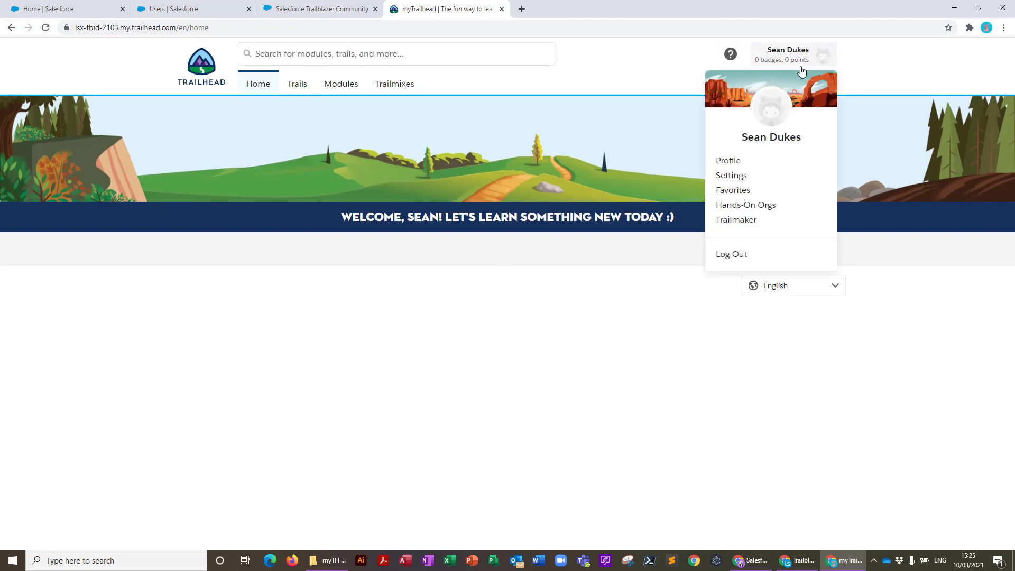
left_click(735, 222)
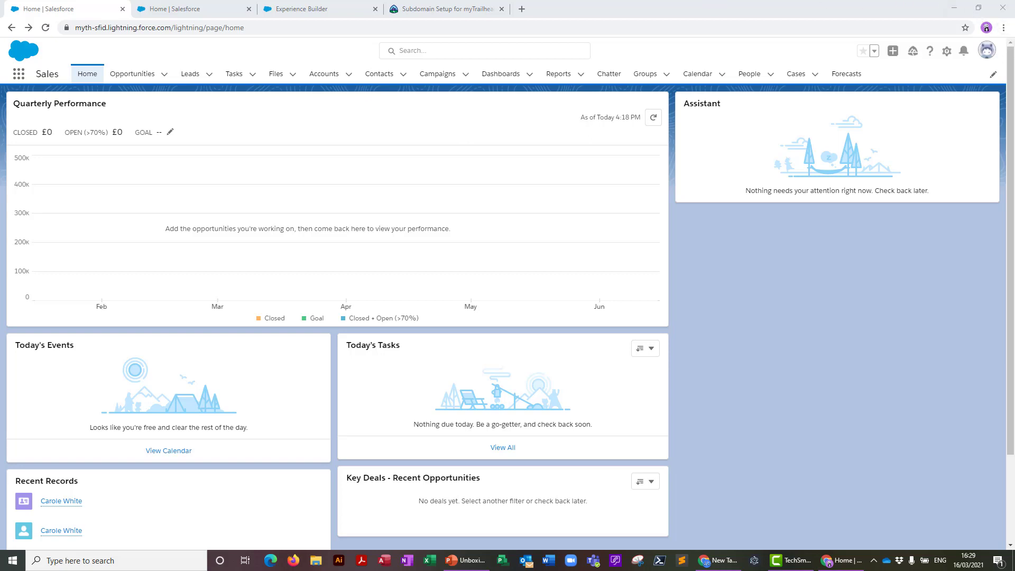
Switch to the Experience Builder tab to reach the myTrailhead New Subdomain page
left_click(299, 14)
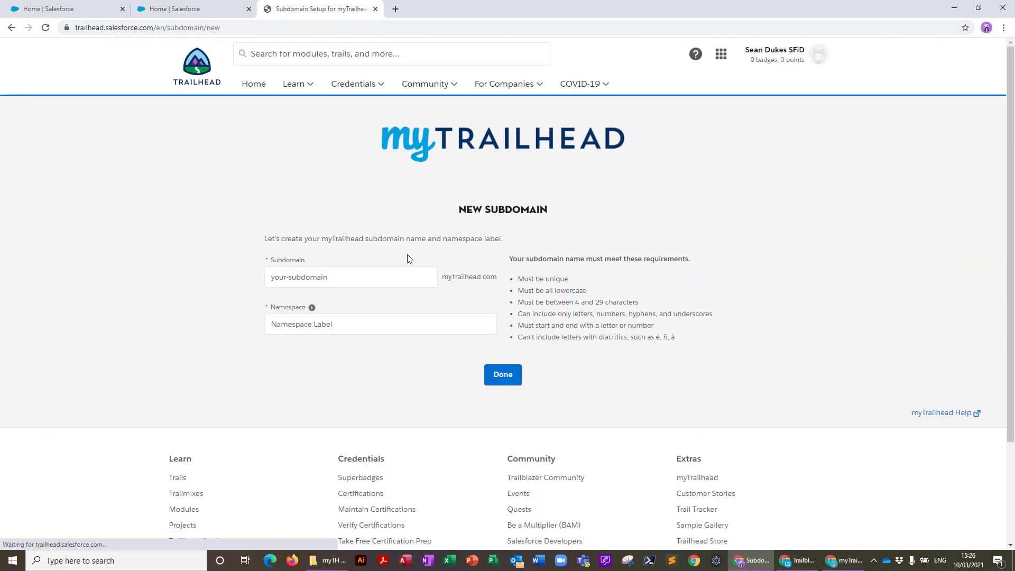
Enter subdomain lsx-sfid-2103 and namespace lsxsfid2103, confirm them, and continue
left_click(285, 285)
type("lsx-")
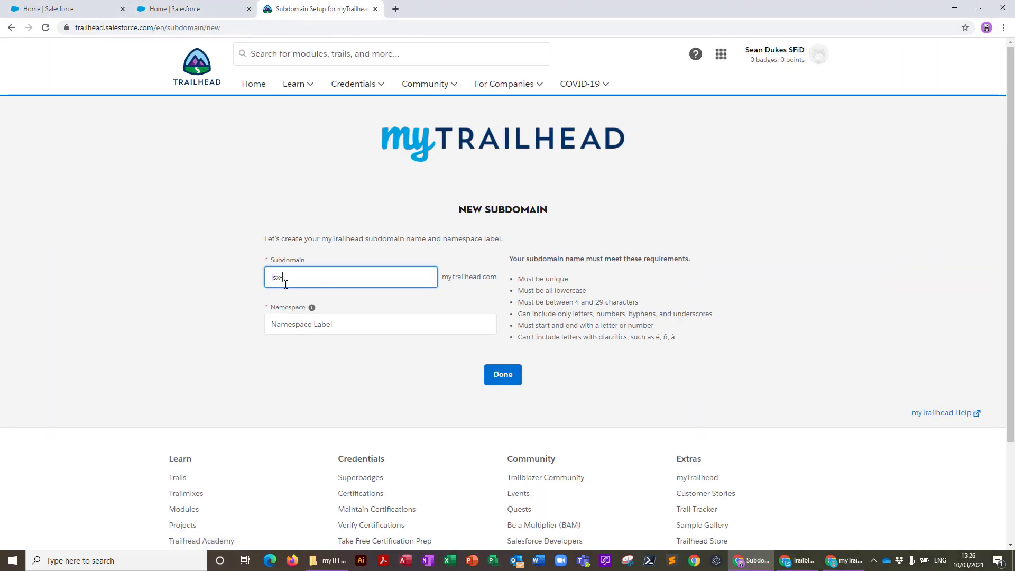
type("sfid")
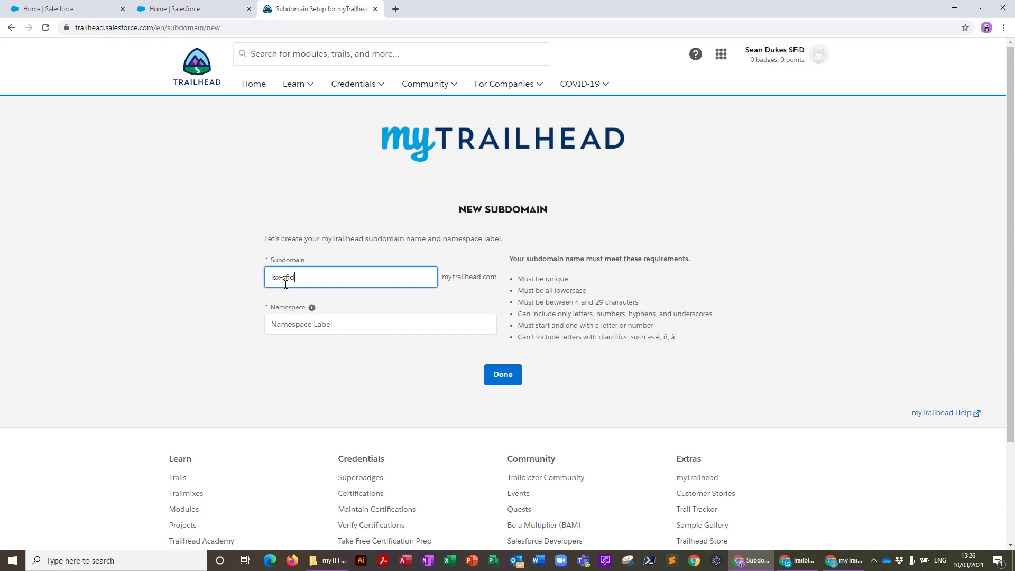
type("-2103")
left_click(301, 324)
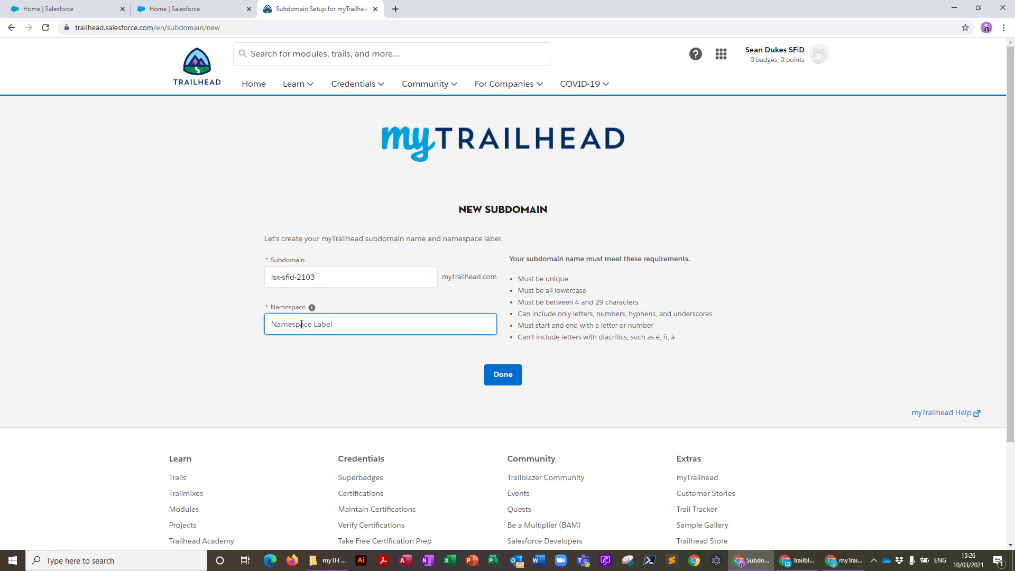
type("lsxsfid2103")
left_click(512, 380)
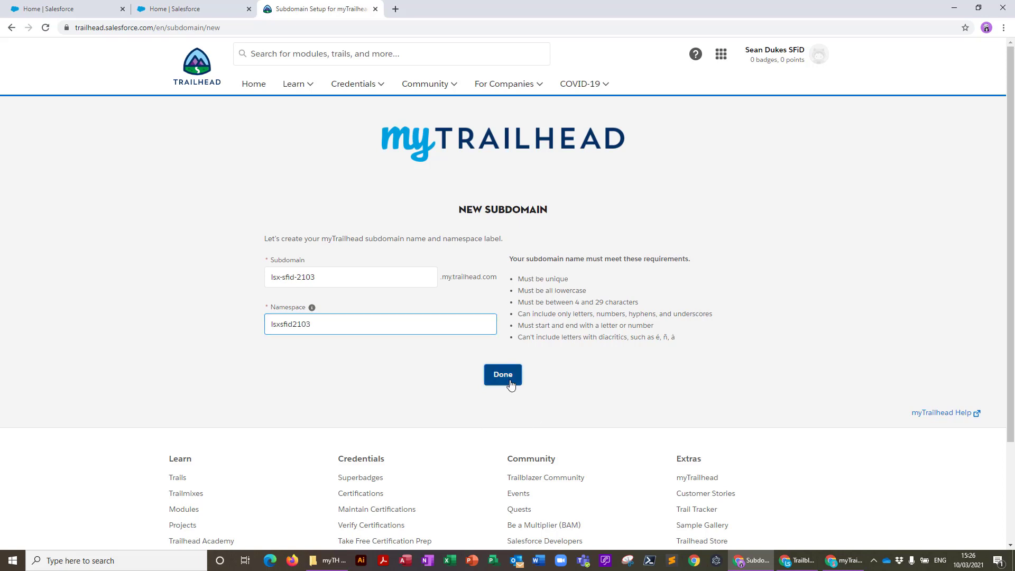
left_click(711, 376)
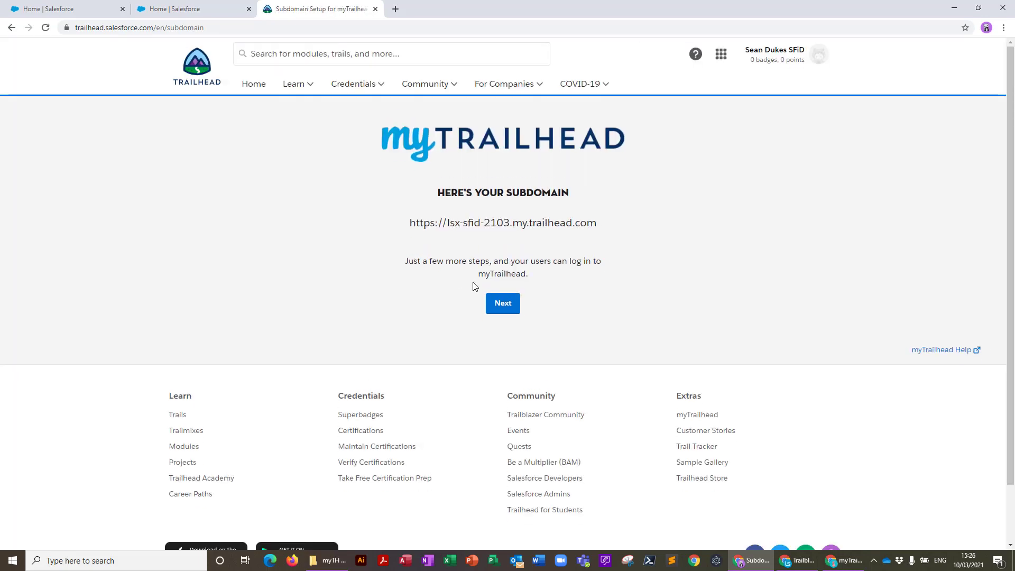
left_click(505, 306)
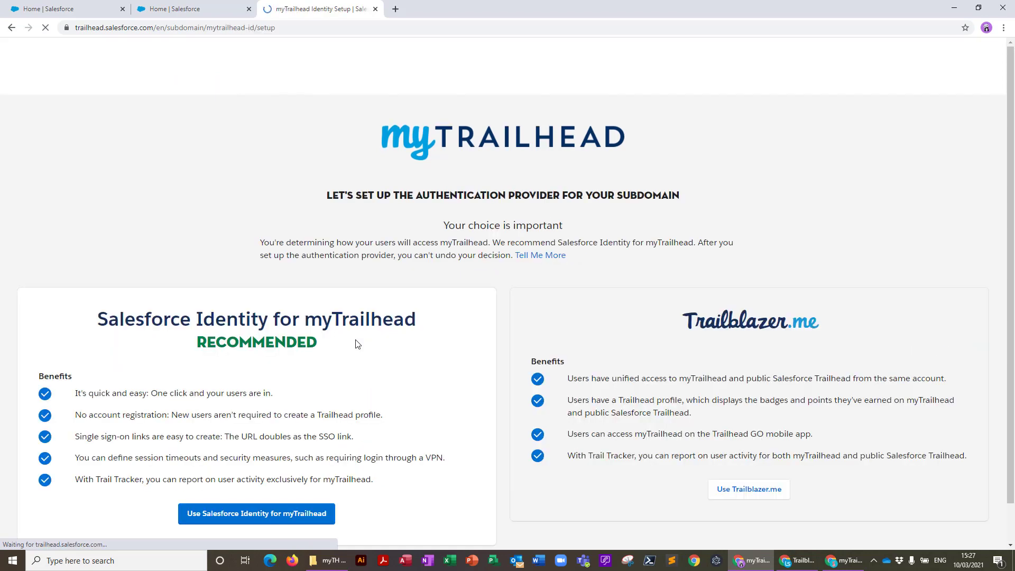
Pick 'Use Salesforce Identity for myTrailhead' as the authentication provider
scroll(260, 333, "down", 4)
left_click(257, 311)
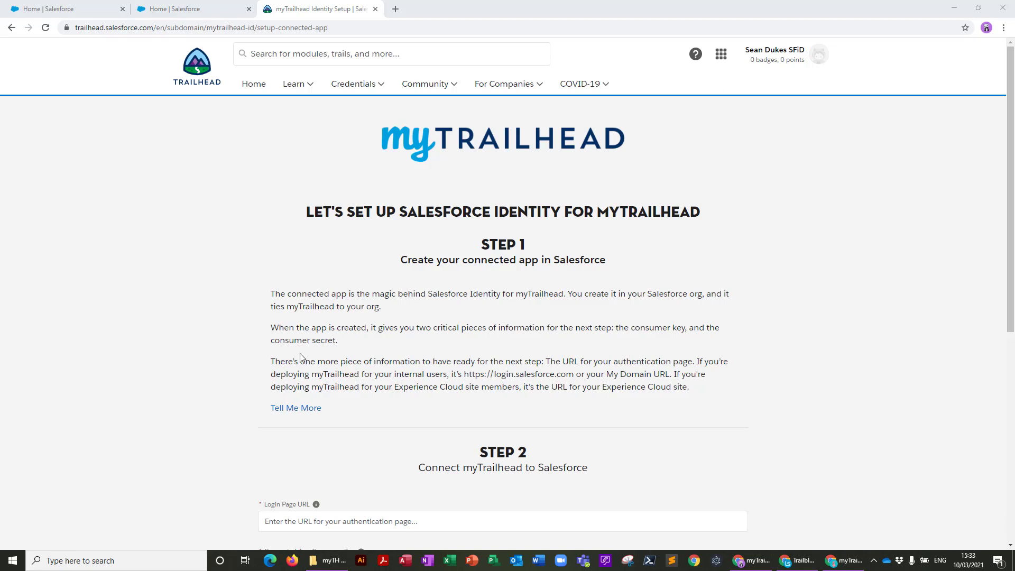
Open the Configure Salesforce Identity help article, then search Setup's Quick Find for 'app'
scroll(216, 405, "down", 2)
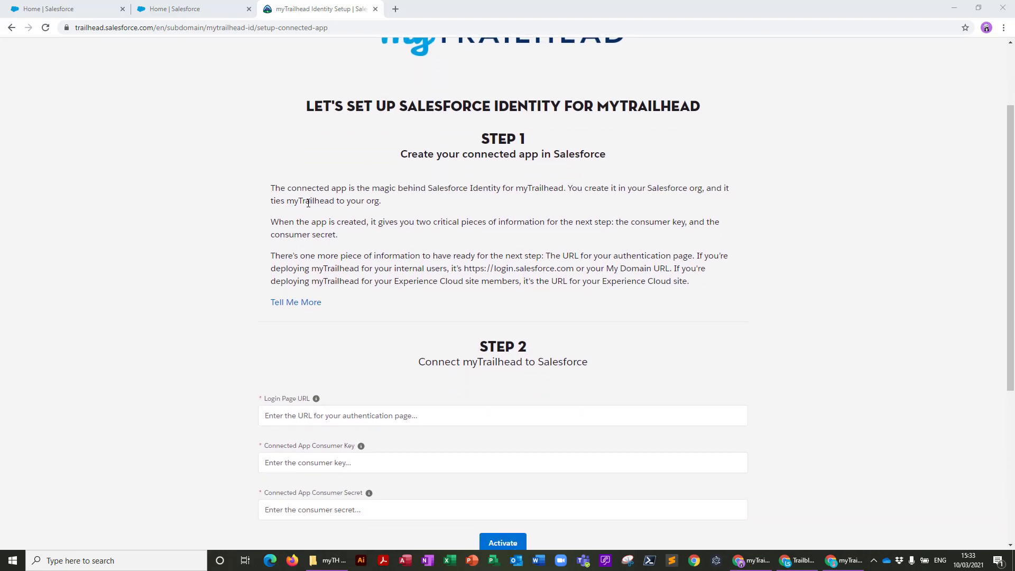
left_click(303, 308)
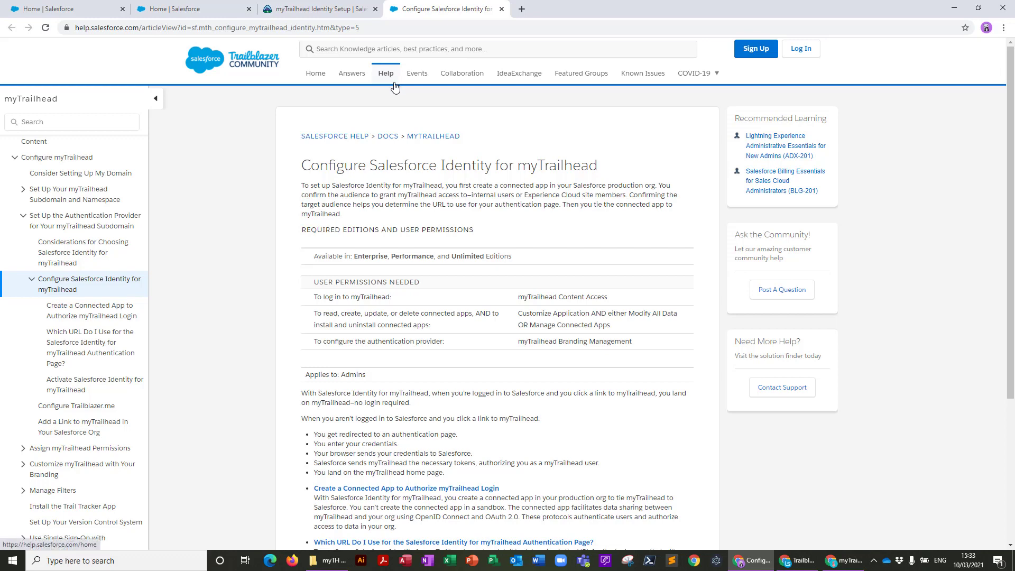
key("ctrl+shift+Tab")
key("ctrl+shift+Tab")
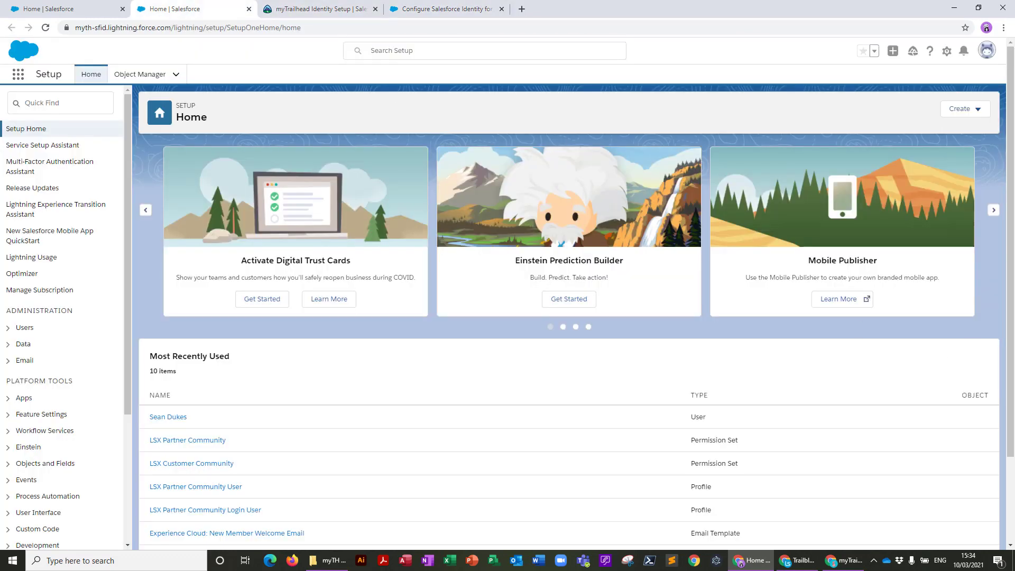
left_click(52, 102)
type("a")
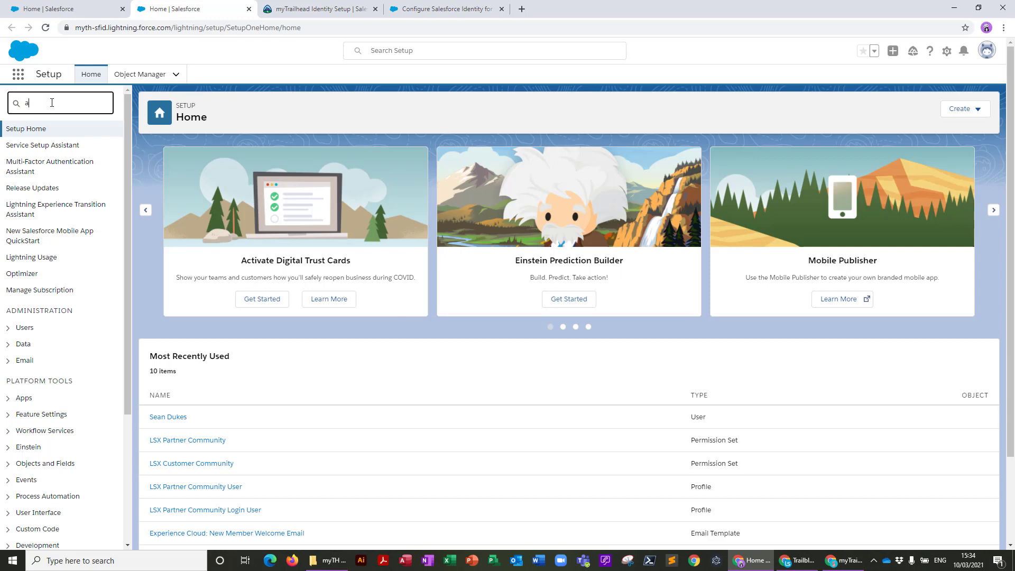
type("pp")
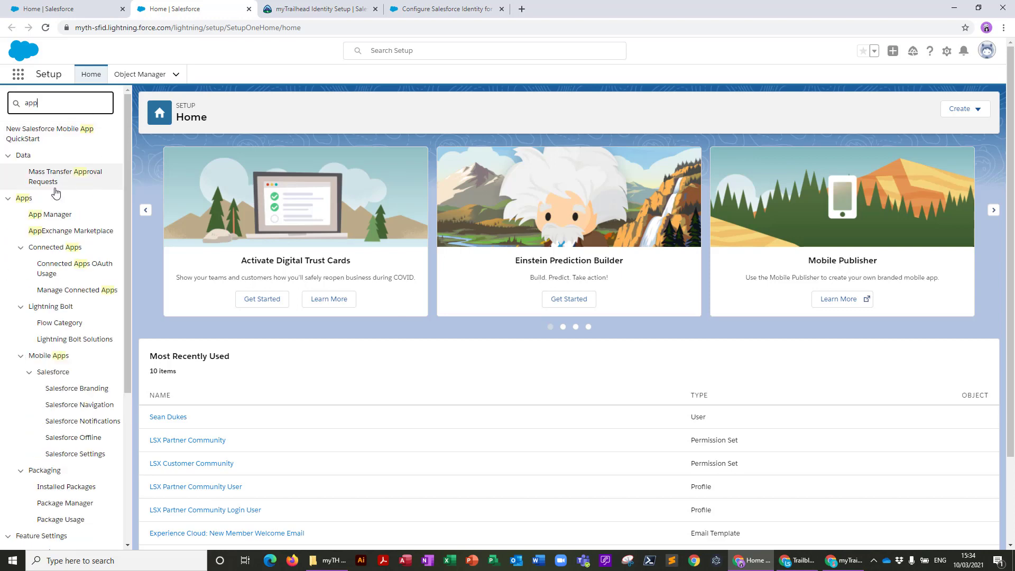
Start a new connected app named SFiD Connector with API name SFIDConnector
left_click(43, 218)
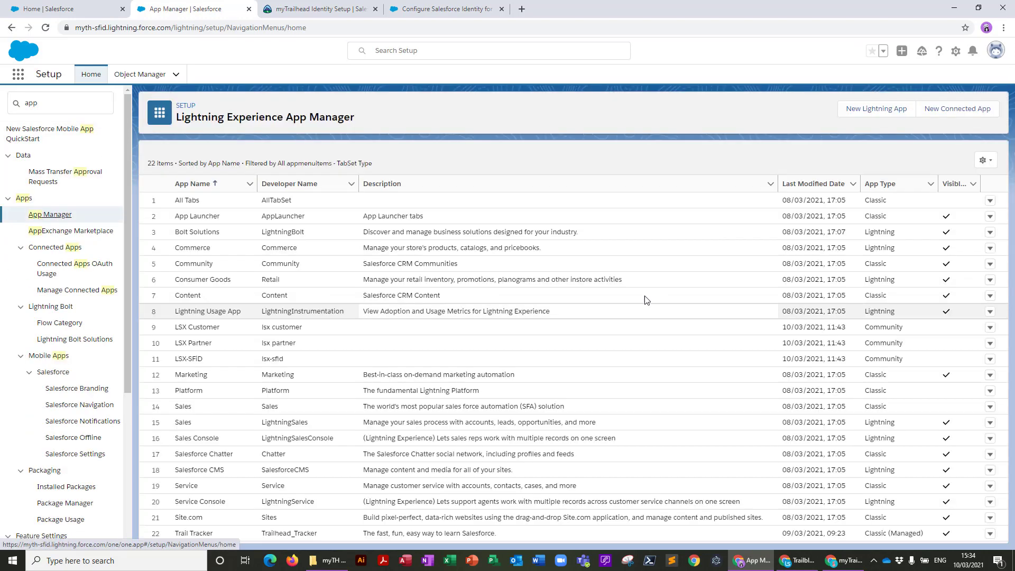
left_click(959, 115)
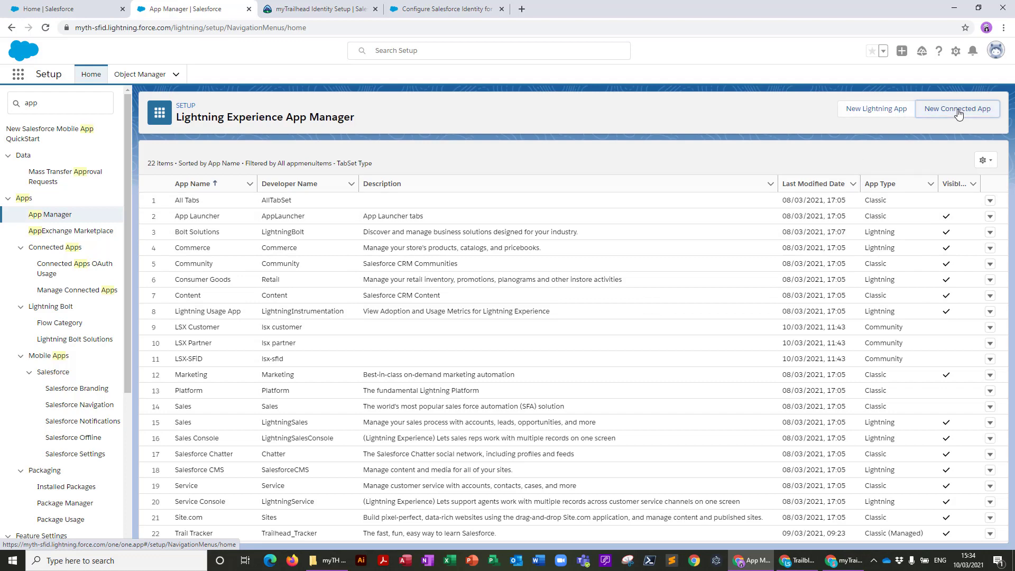
type("SF")
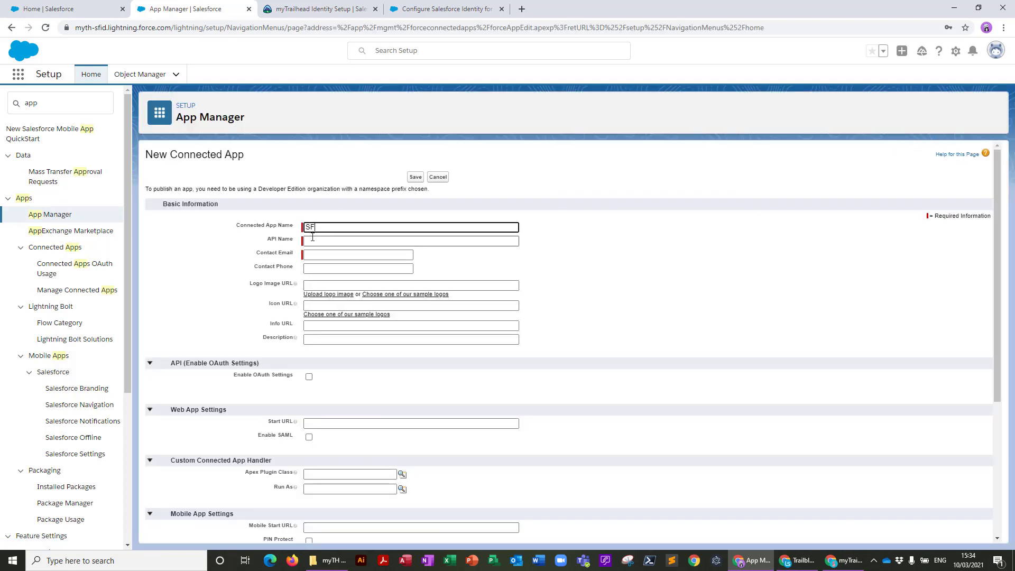
type("iD Connector")
left_click(356, 240)
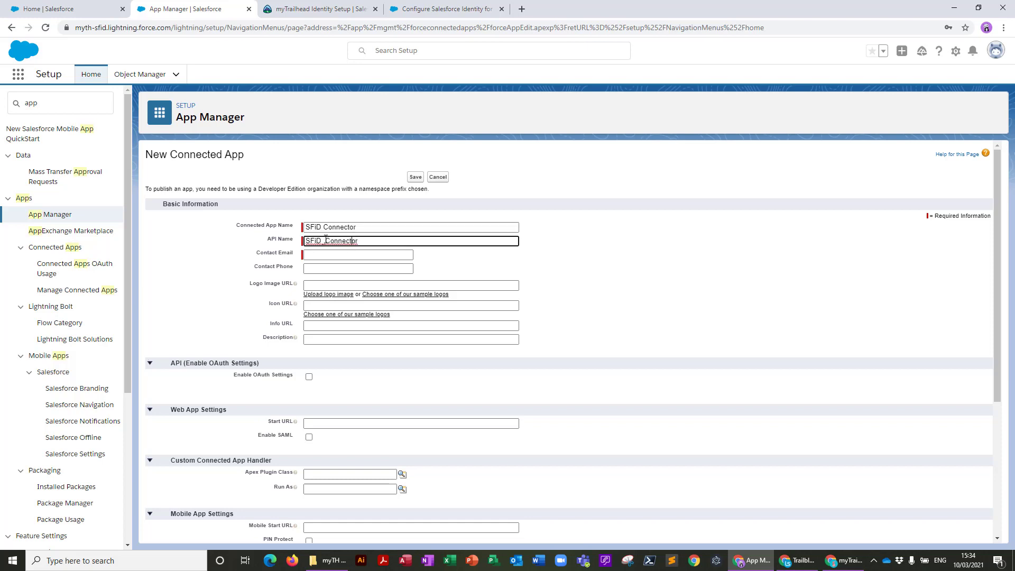
left_click(325, 241)
key("BackSpace")
Fill in the contact e-mail and the description 'Authority for SFiD'
left_click(330, 256)
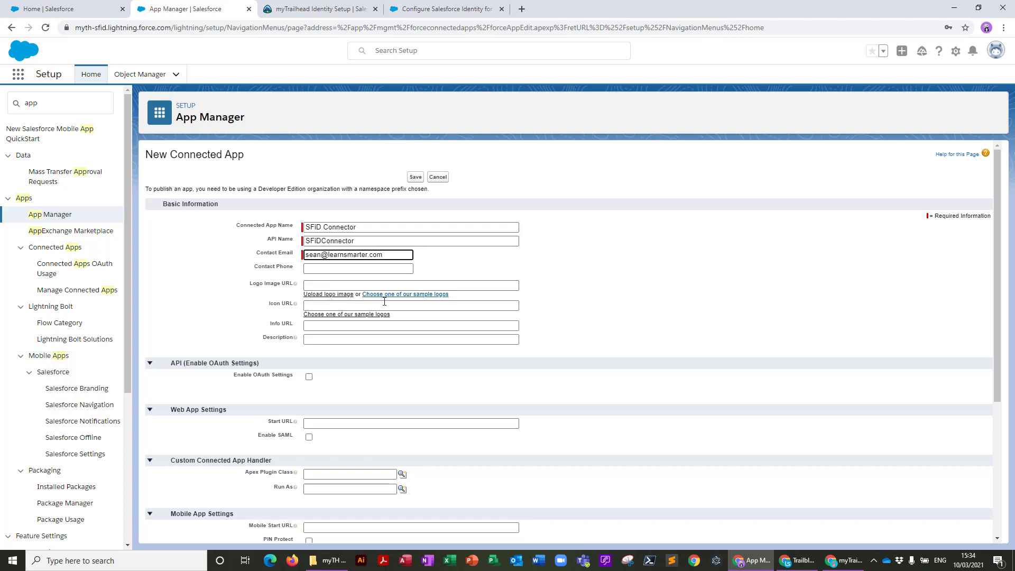
left_click(322, 339)
type("Authority for SFiD")
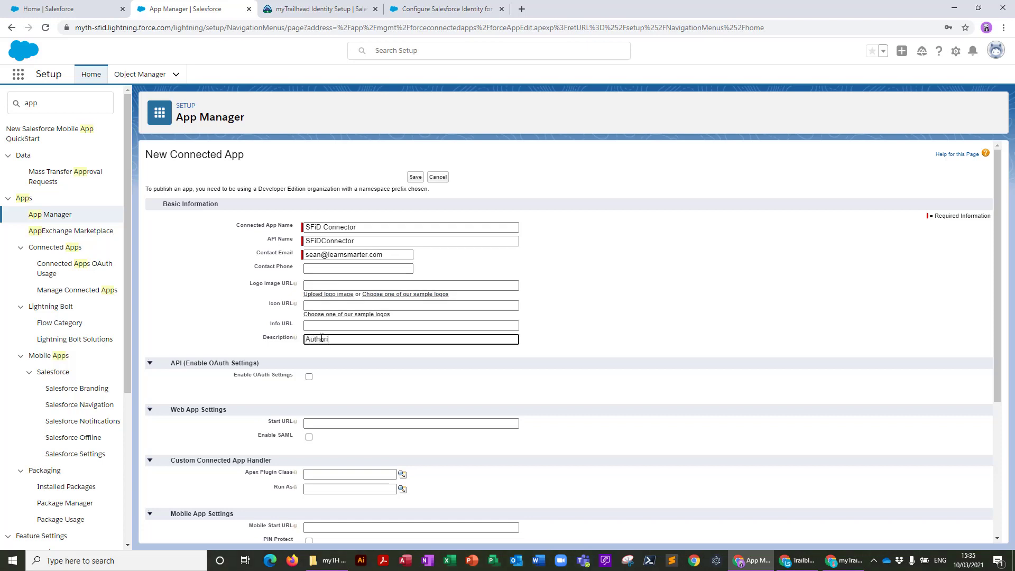
left_click(308, 377)
left_click(309, 378)
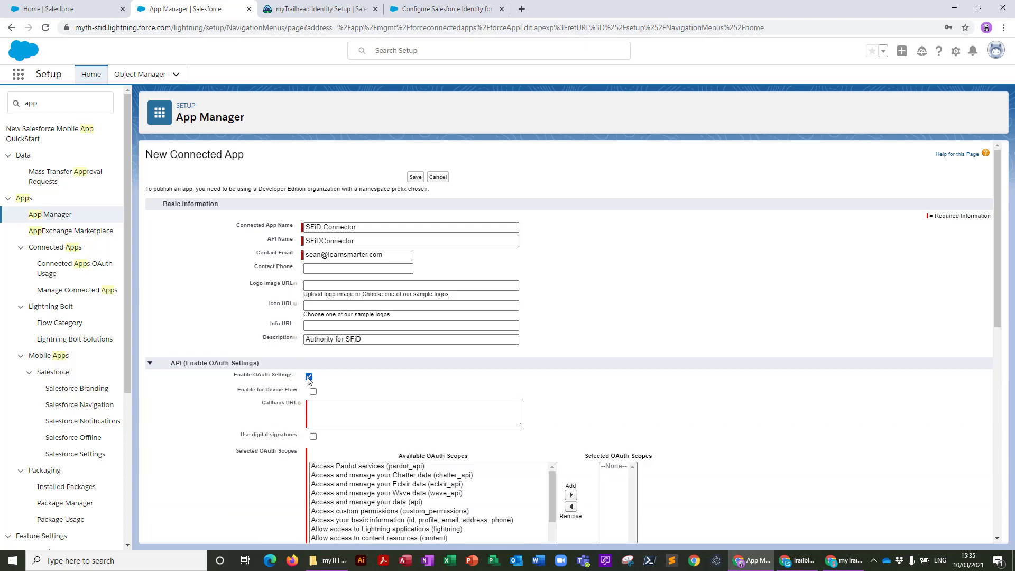
left_click(313, 419)
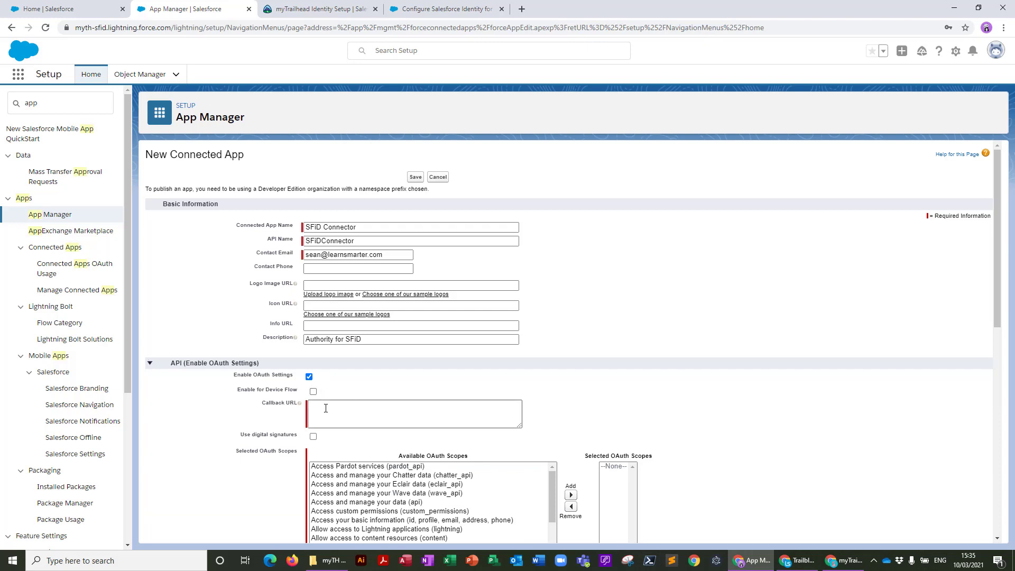
left_click(326, 408)
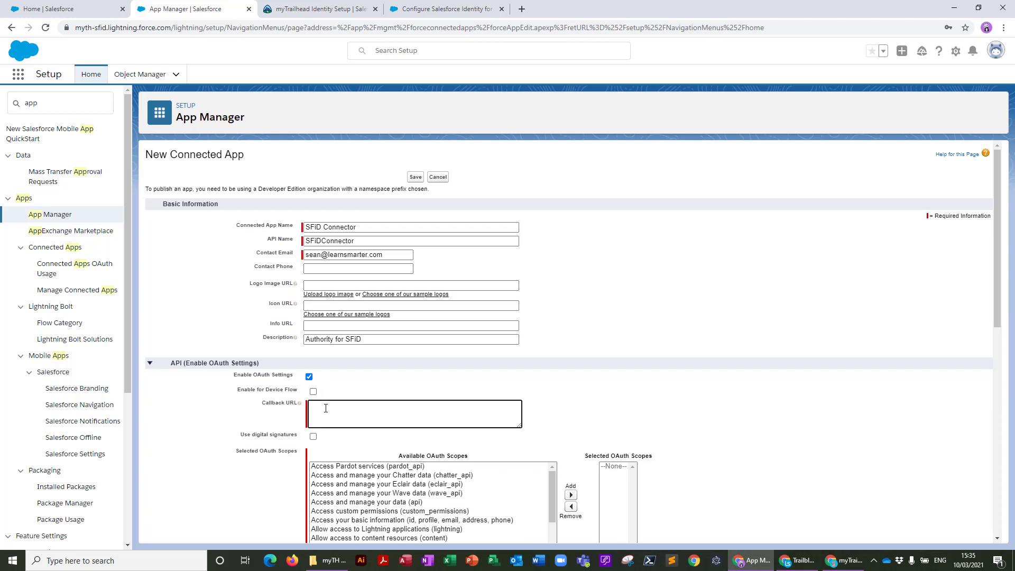
type("https://sx-sfid-2103.my.trailhead.com")
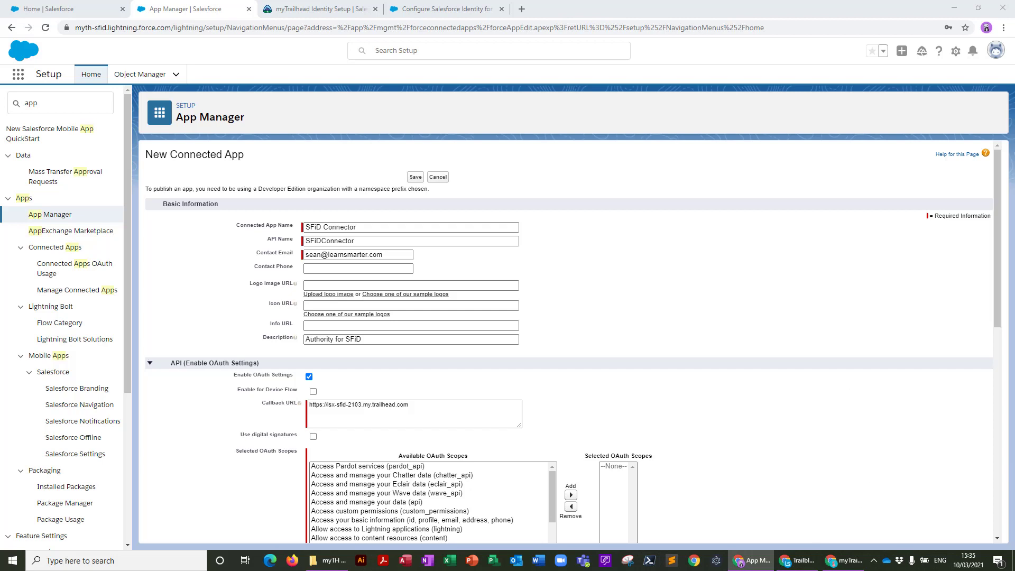
left_click(413, 405)
type("/auth/mytrailhead/callbac")
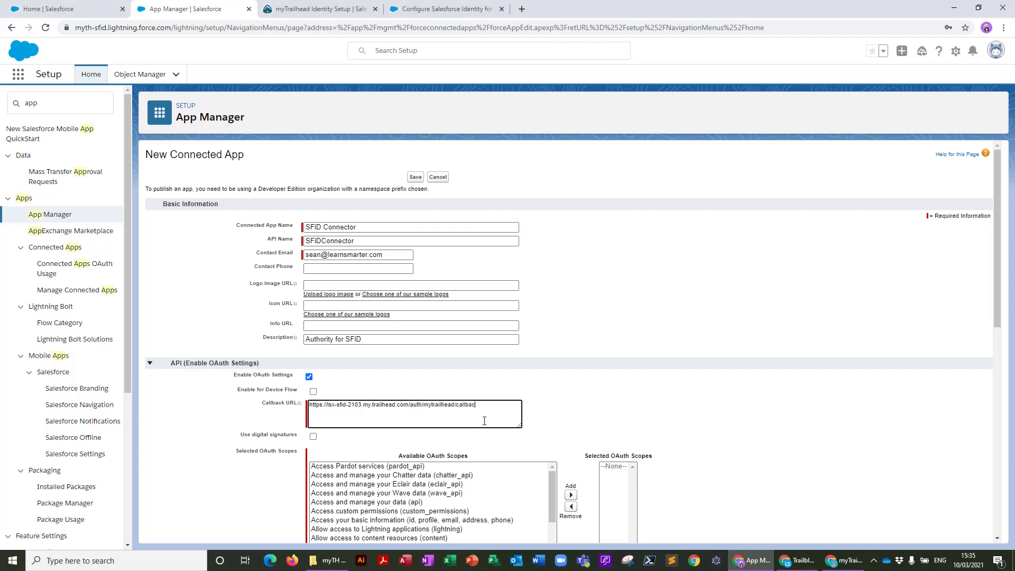
type("k")
scroll(733, 449, "down", 2)
scroll(715, 426, "down", 2)
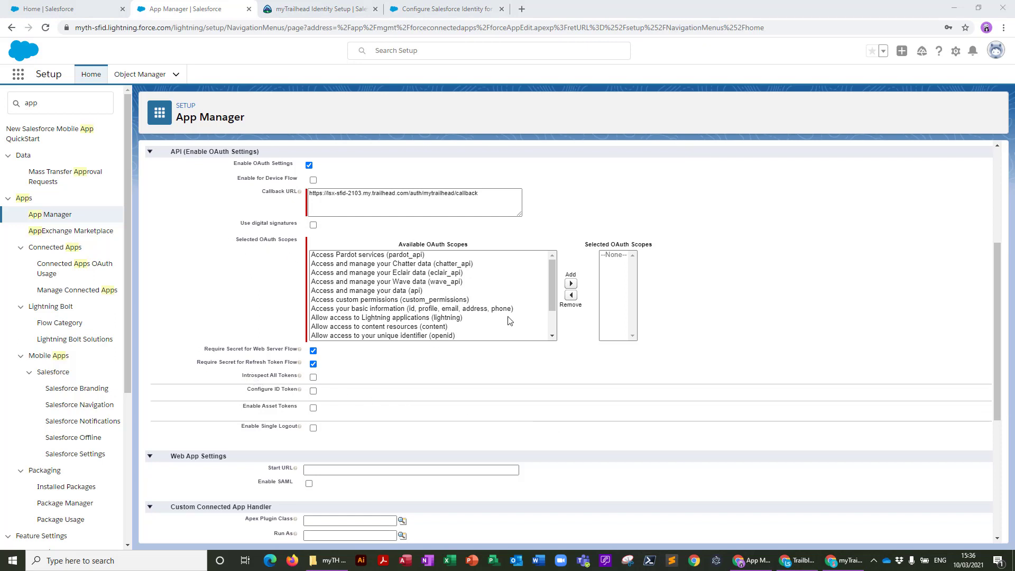
Add the basic information, openid, refresh_token/offline_access and Visualforce custom-applications OAuth scopes
left_click(361, 309)
left_click(570, 285)
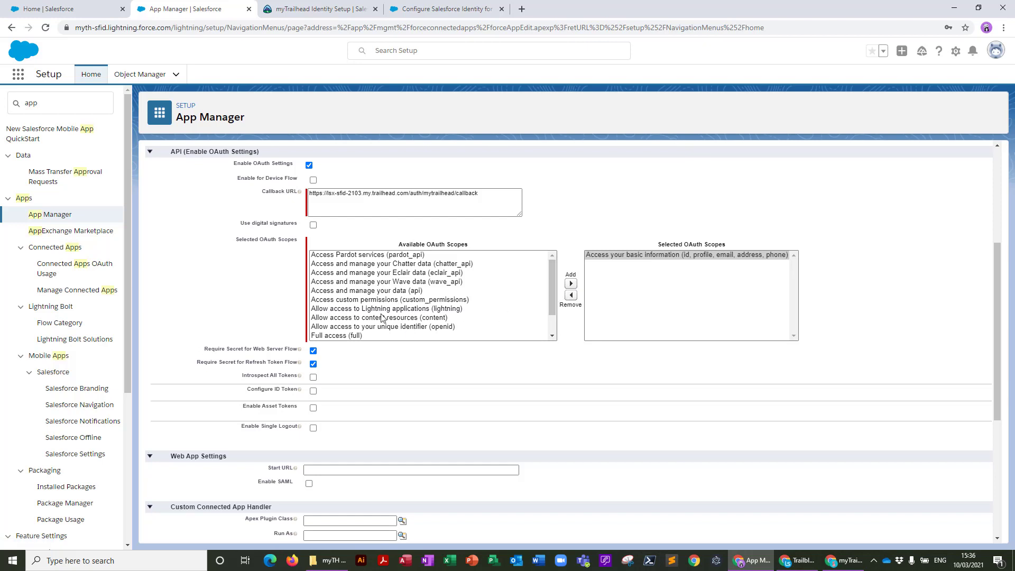
left_click(357, 327)
left_click(570, 286)
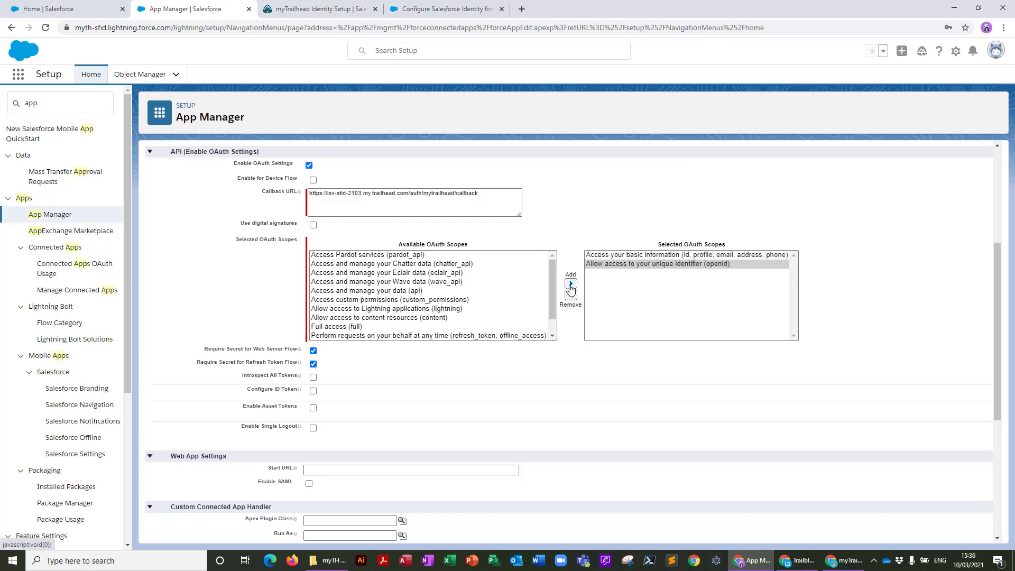
scroll(409, 310, "down", 1)
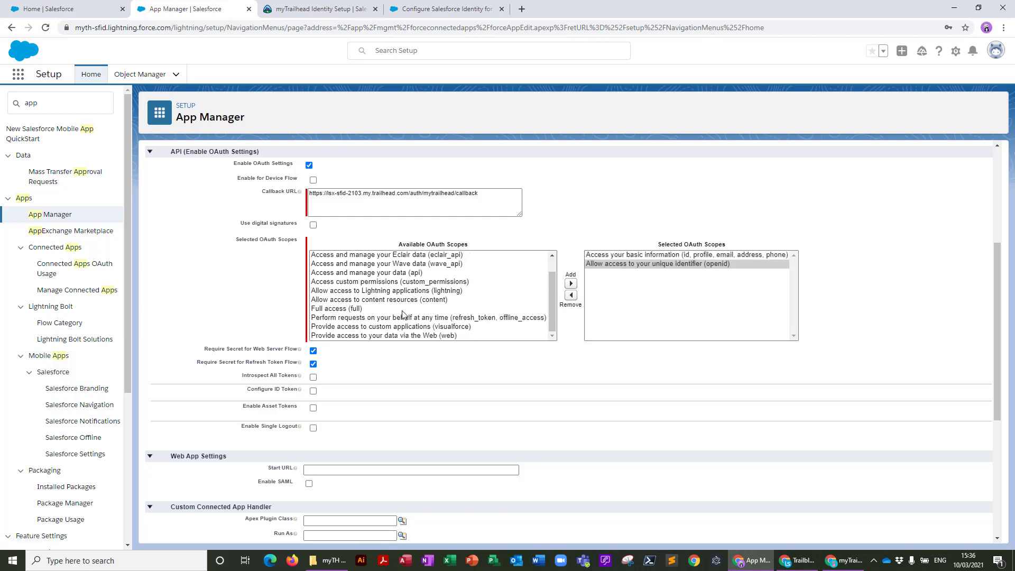
left_click(390, 318)
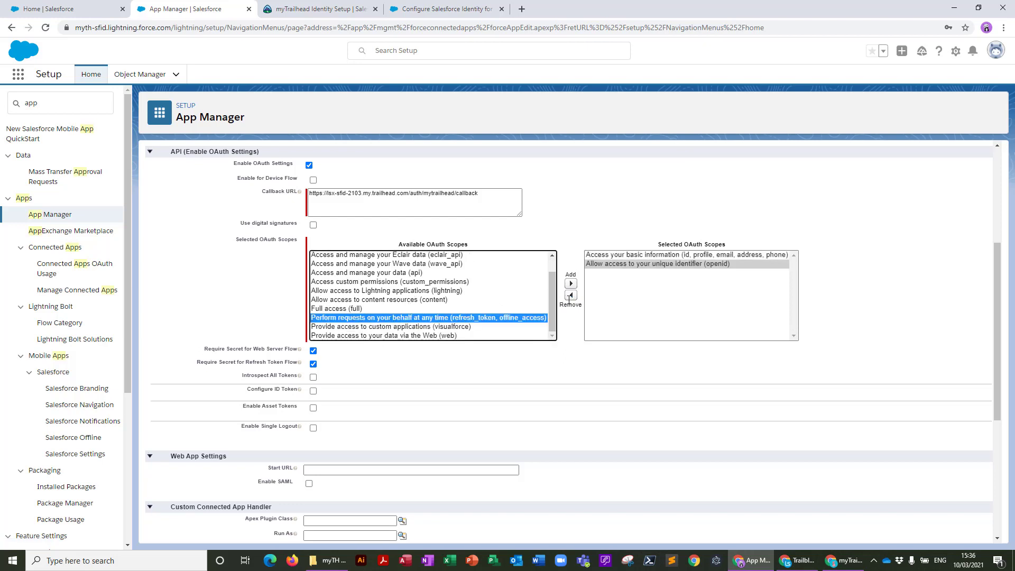
left_click(571, 286)
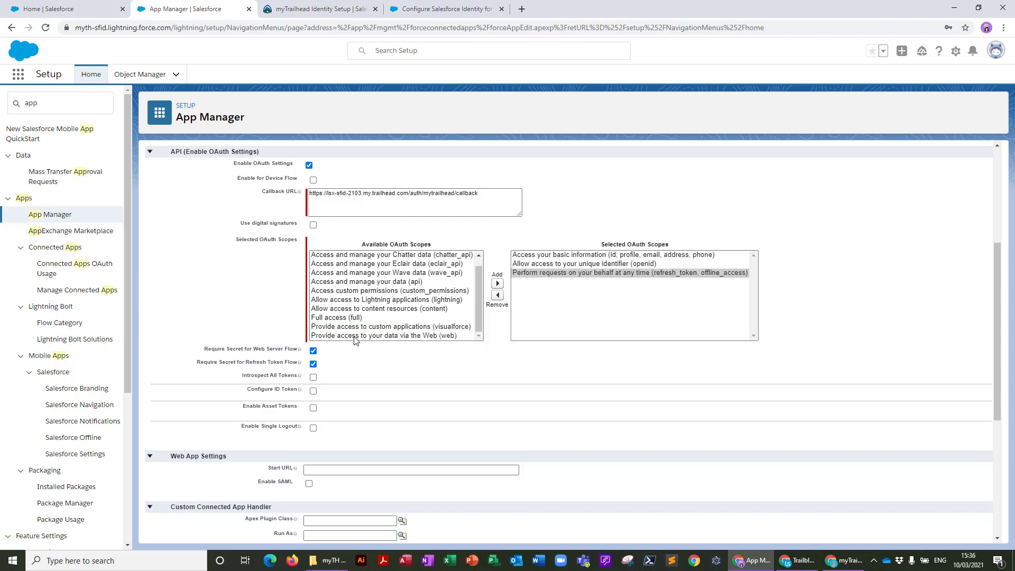
scroll(372, 298, "down", 1)
left_click(371, 274)
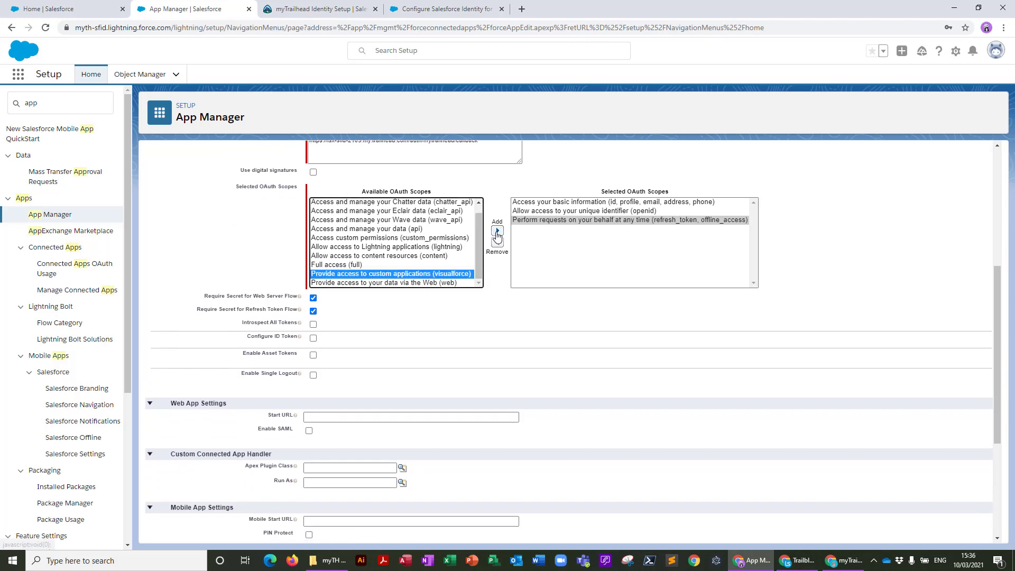
left_click(497, 231)
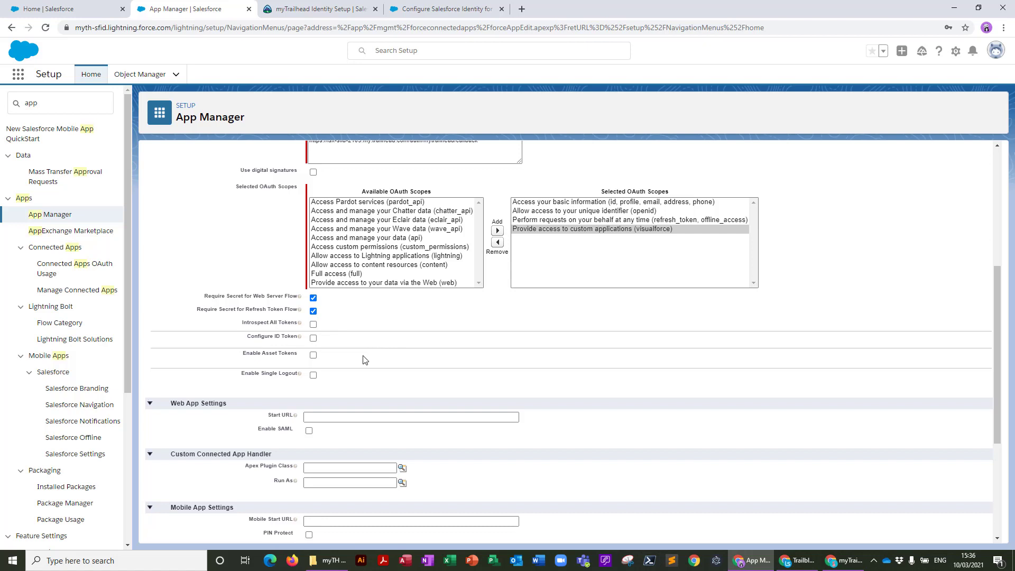
left_click(313, 375)
left_click(343, 391)
type("https://lsx-sfid-2103.my.trailhead.com/auth/mytrailhead/")
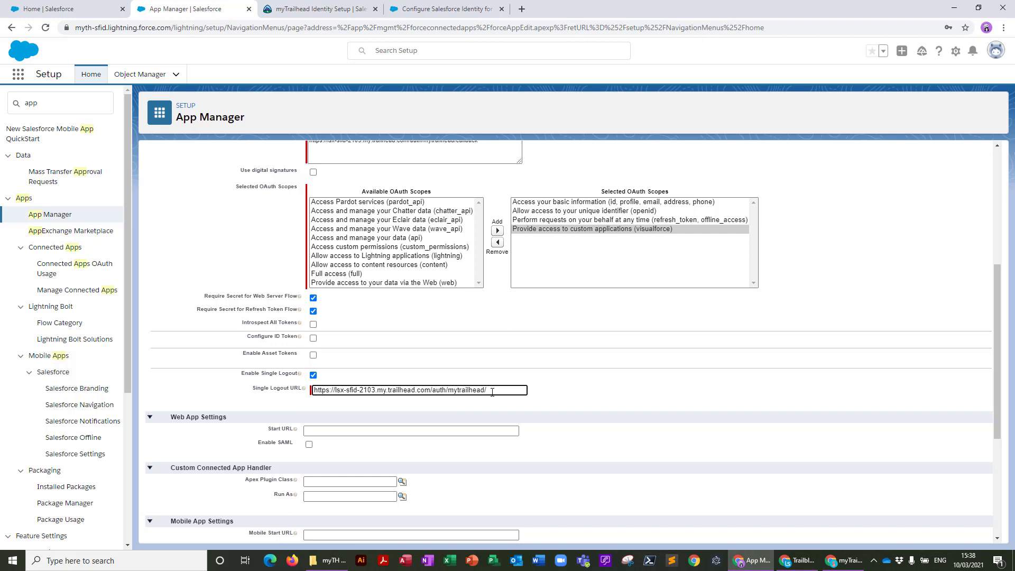
type("ogout")
Save the new connected app and continue past the propagation notice
scroll(435, 447, "down", 2)
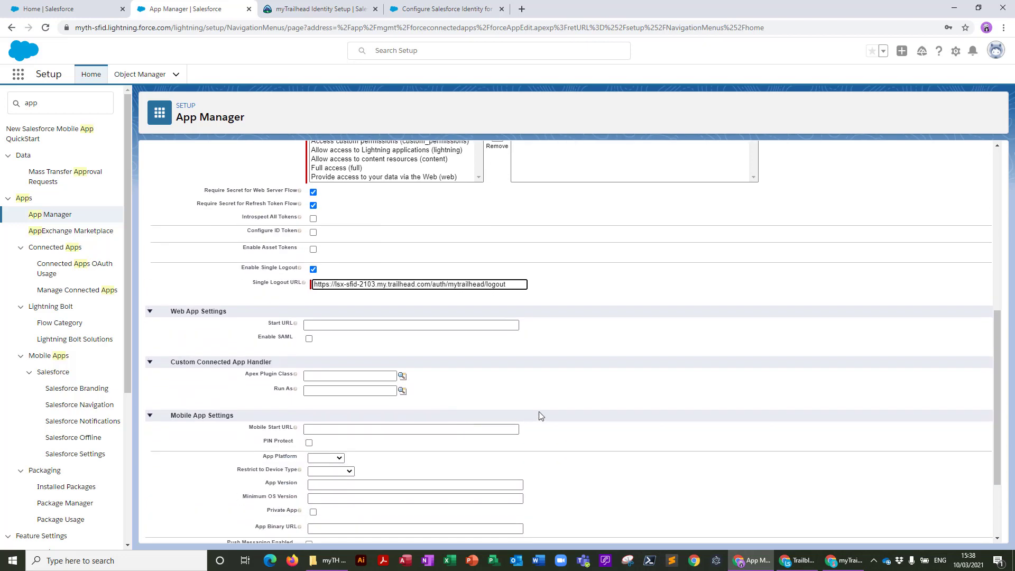
scroll(580, 373, "down", 2)
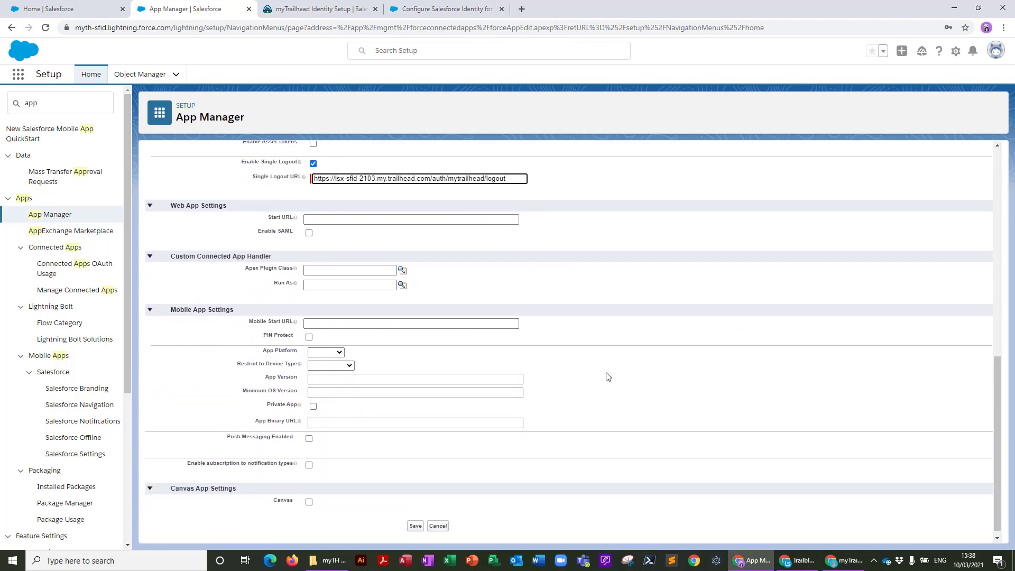
scroll(608, 376, "down", 1)
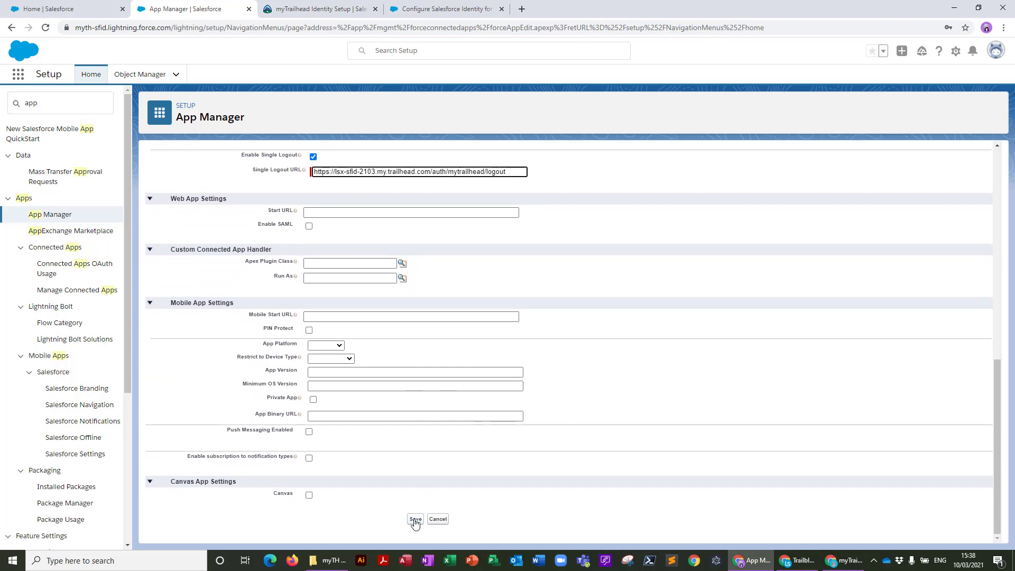
left_click(415, 520)
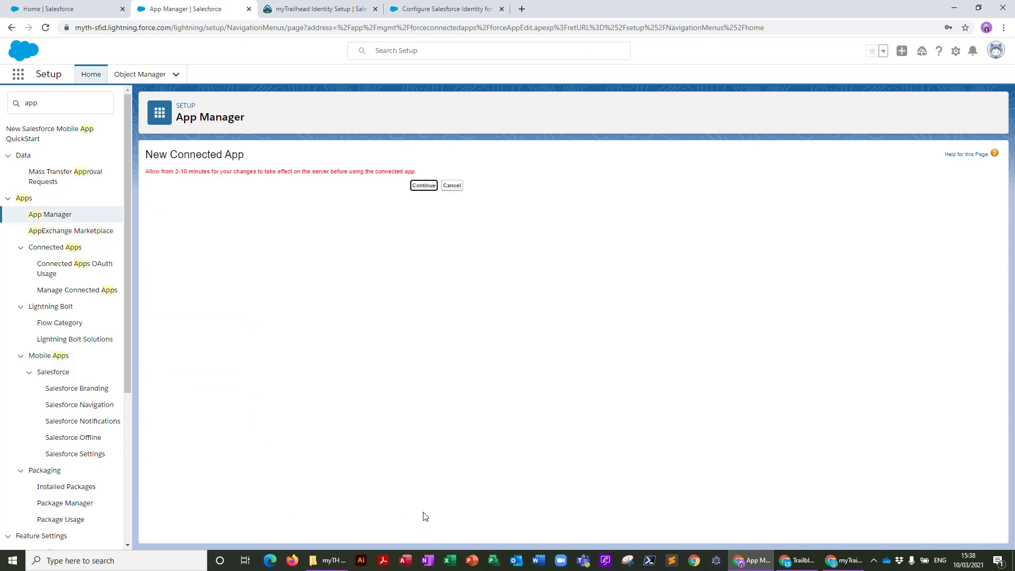
left_click(426, 186)
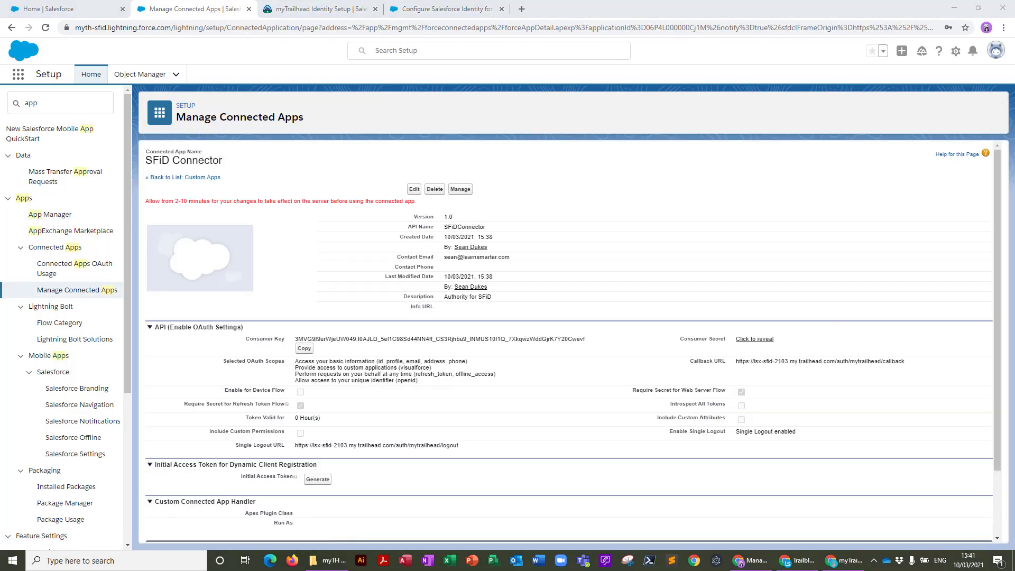
Set SFiD Connector's Permitted Users to 'Admin approved users are pre-authorized' and save the policy
left_click(461, 191)
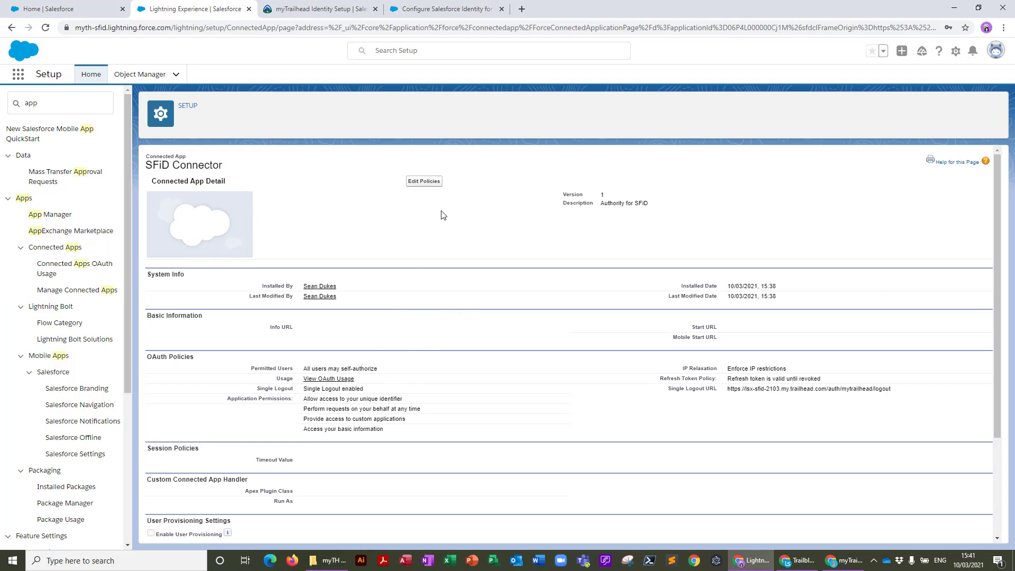
left_click(423, 181)
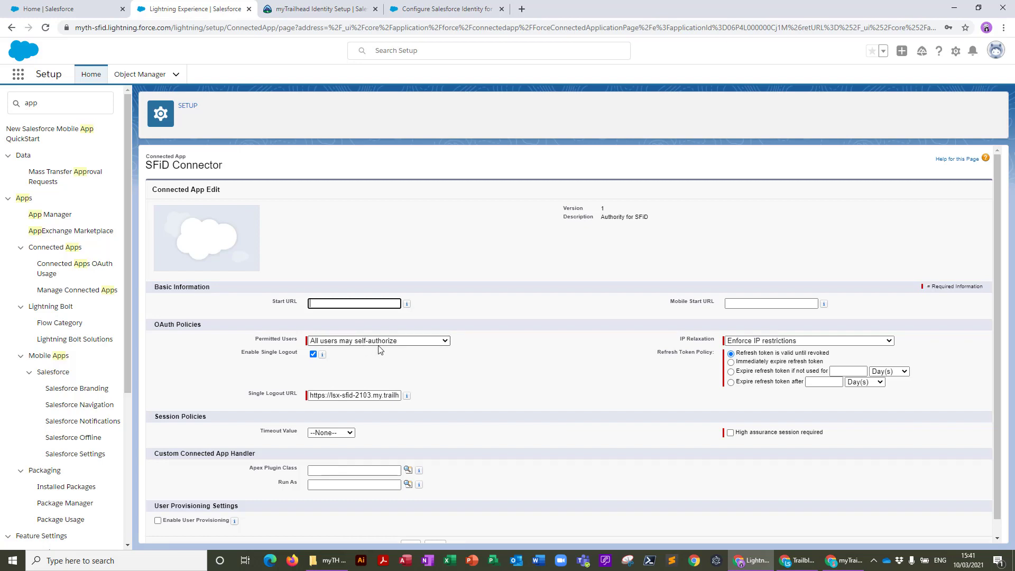
left_click(434, 340)
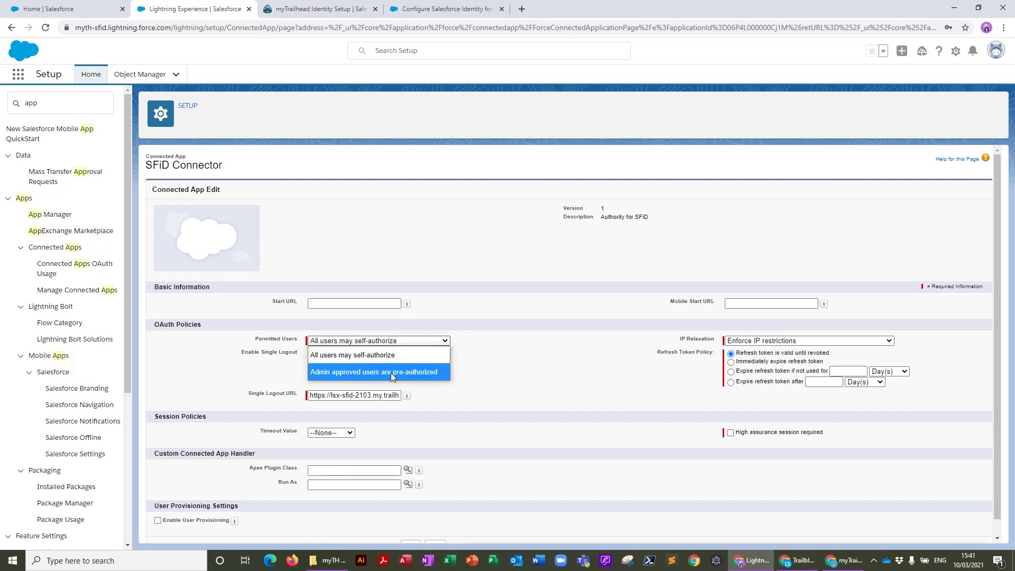
left_click(391, 373)
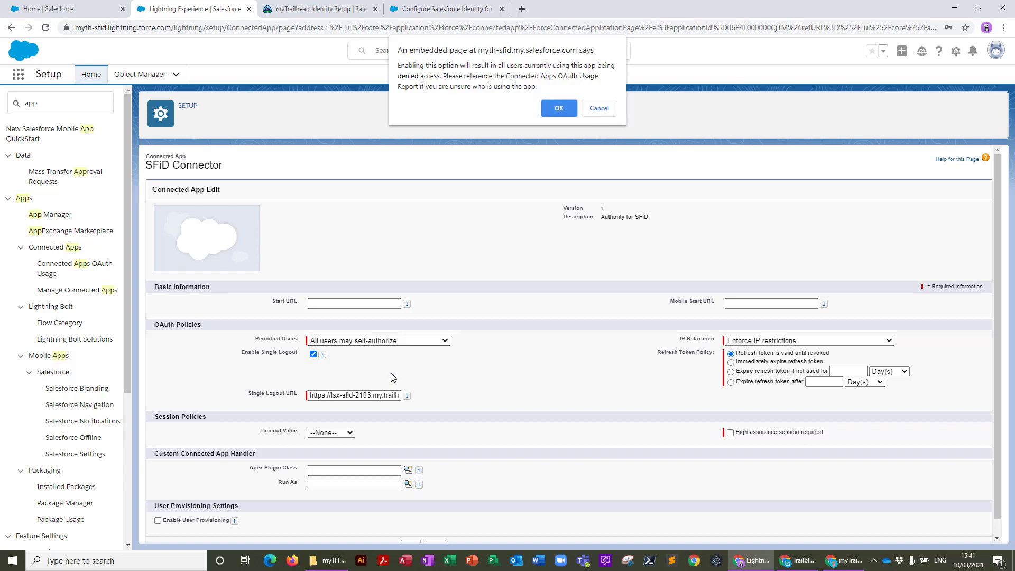
left_click(558, 109)
scroll(510, 277, "down", 1)
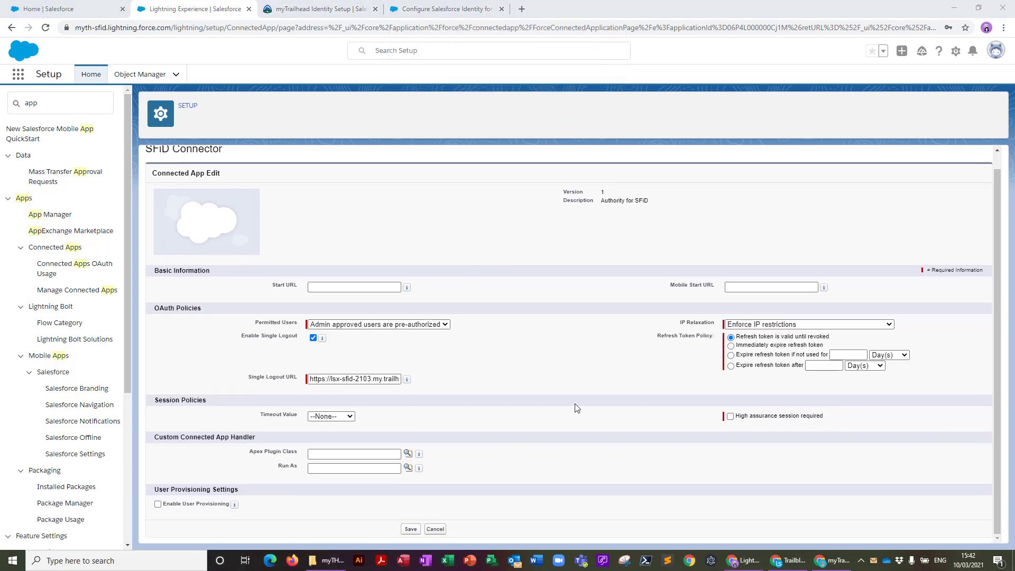
left_click(412, 530)
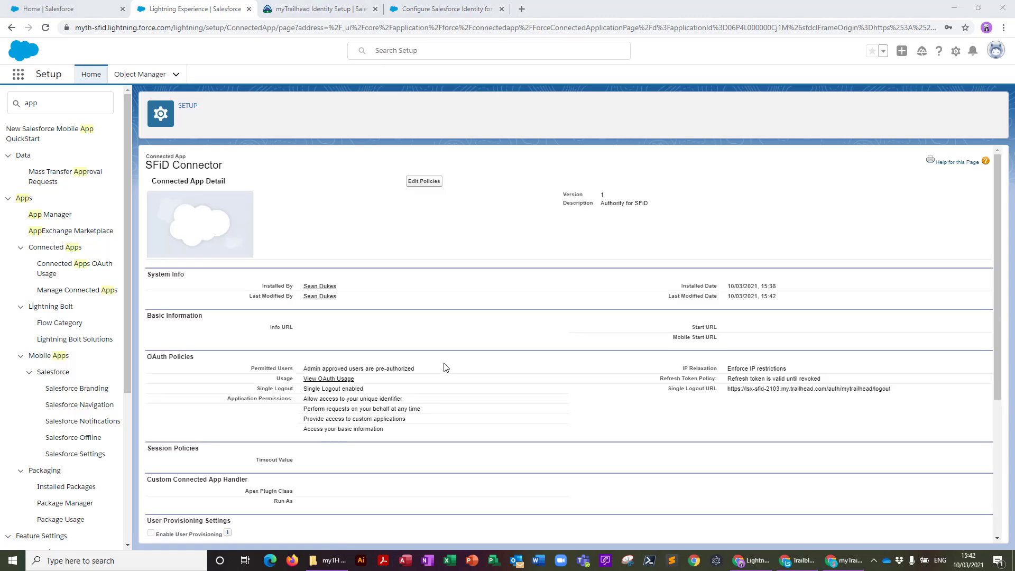
scroll(443, 367, "down", 4)
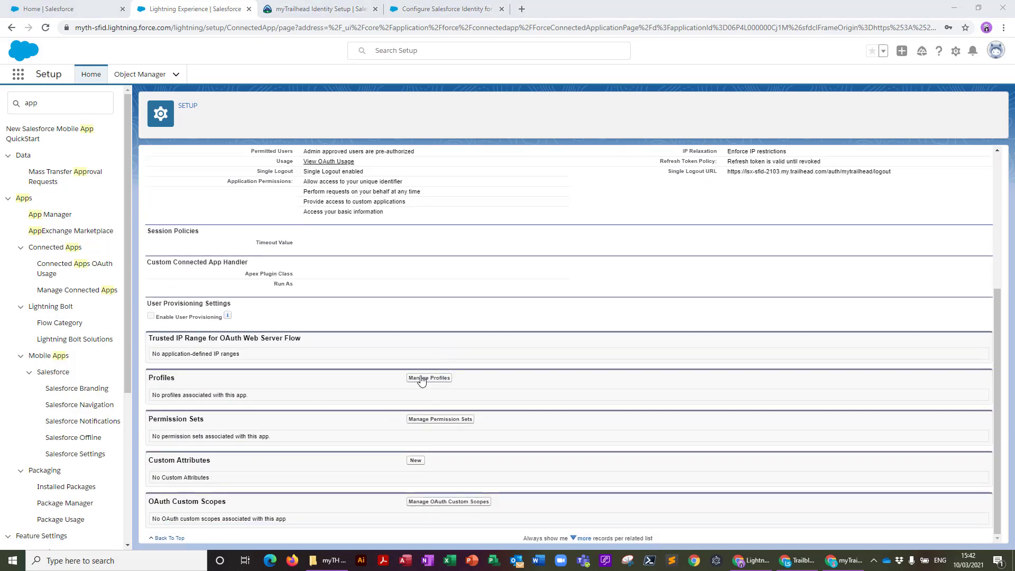
left_click(431, 379)
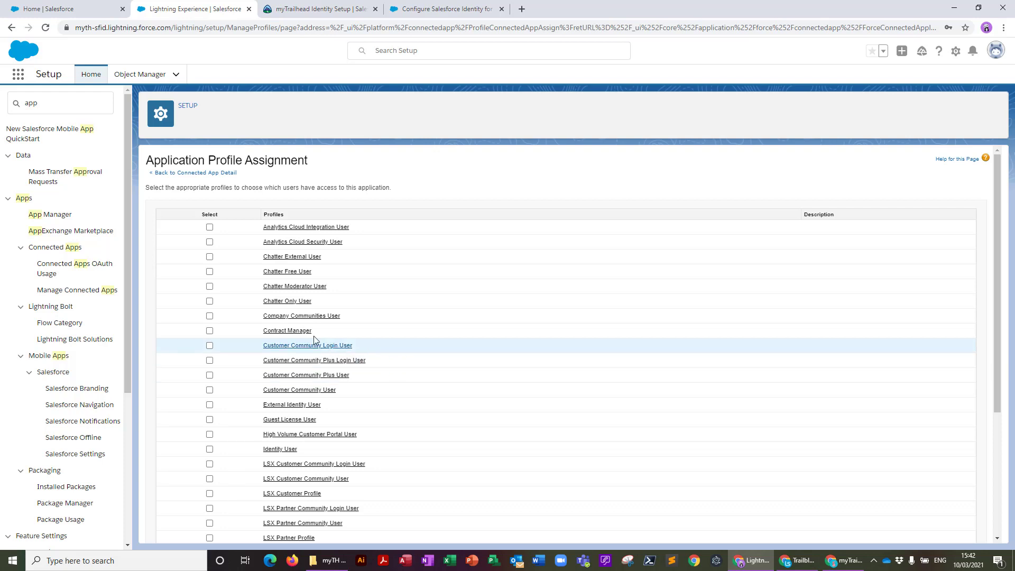
scroll(278, 412, "down", 4)
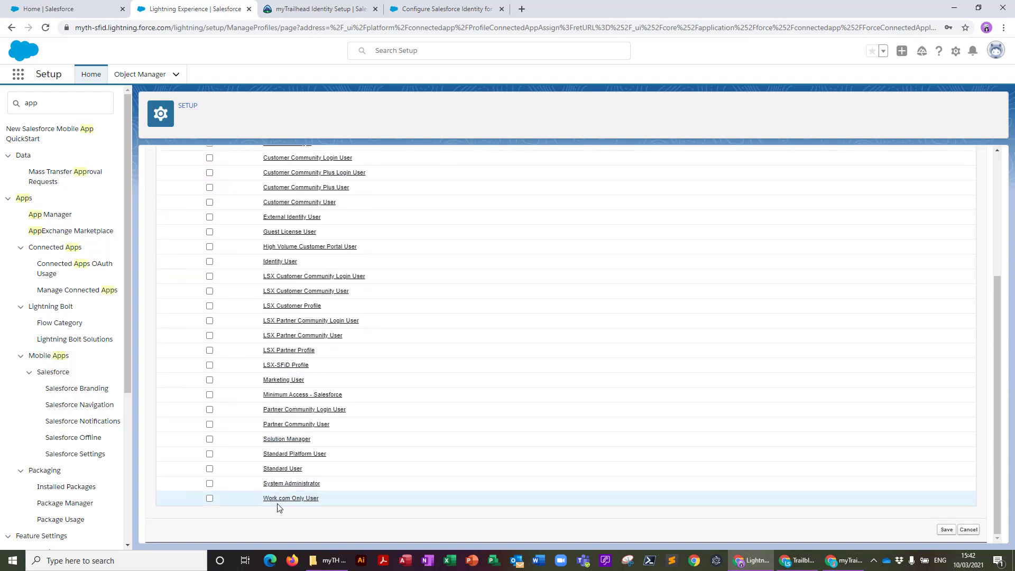
left_click(210, 484)
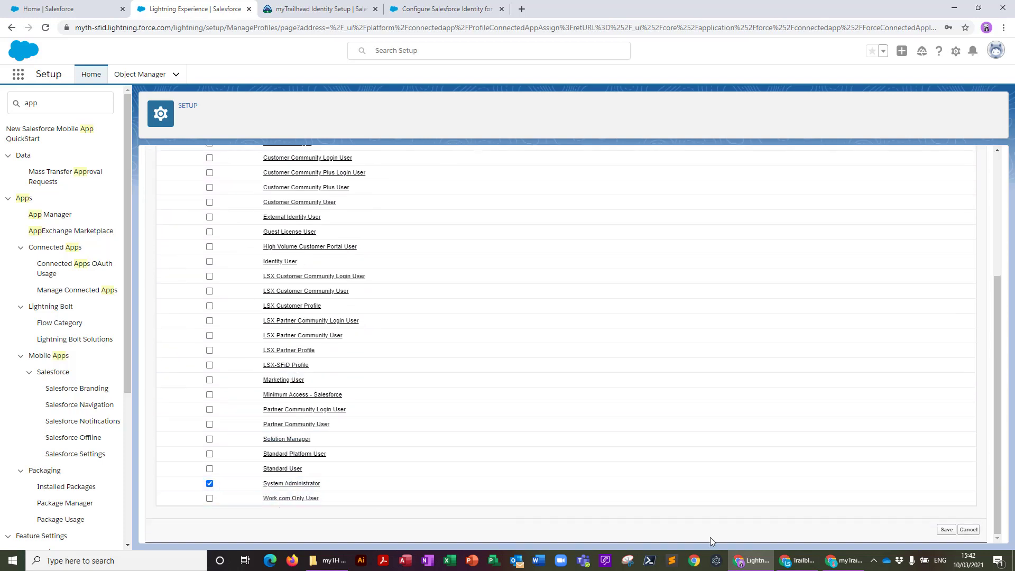
left_click(946, 530)
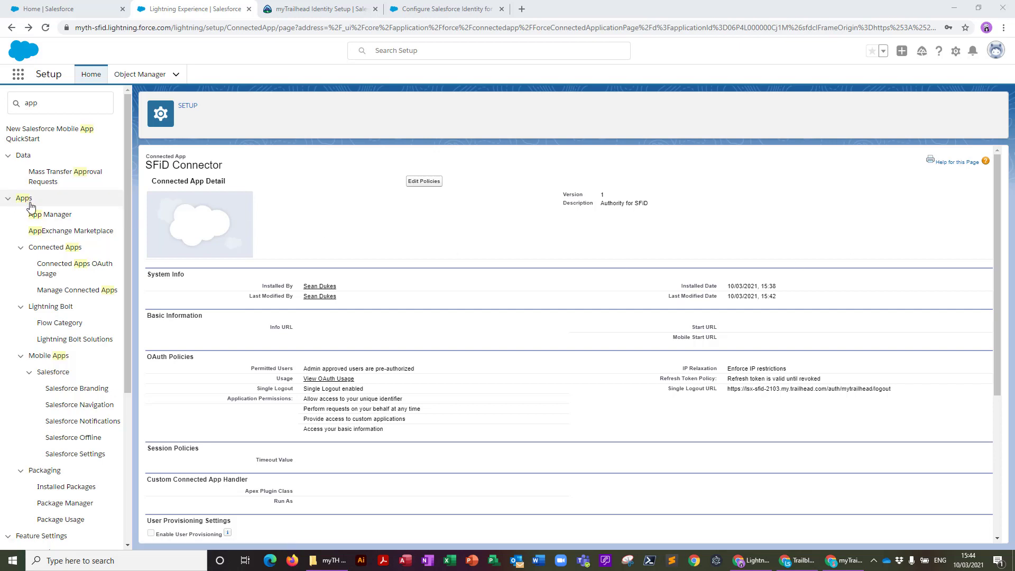
View the SFiD Connector's details from App Manager, then scroll myTrailhead Identity Setup to Step 2
left_click(51, 216)
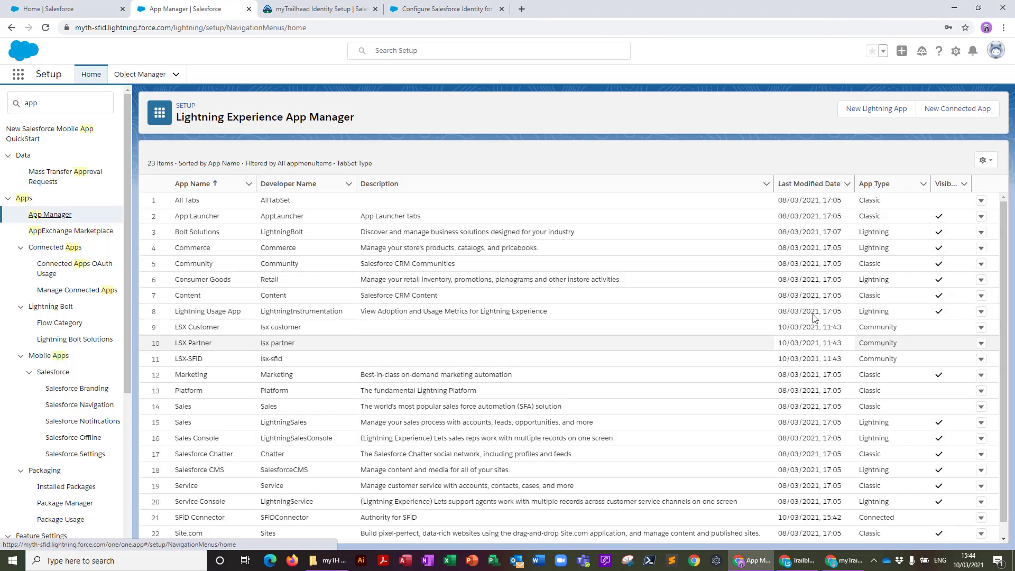
scroll(392, 505, "down", 1)
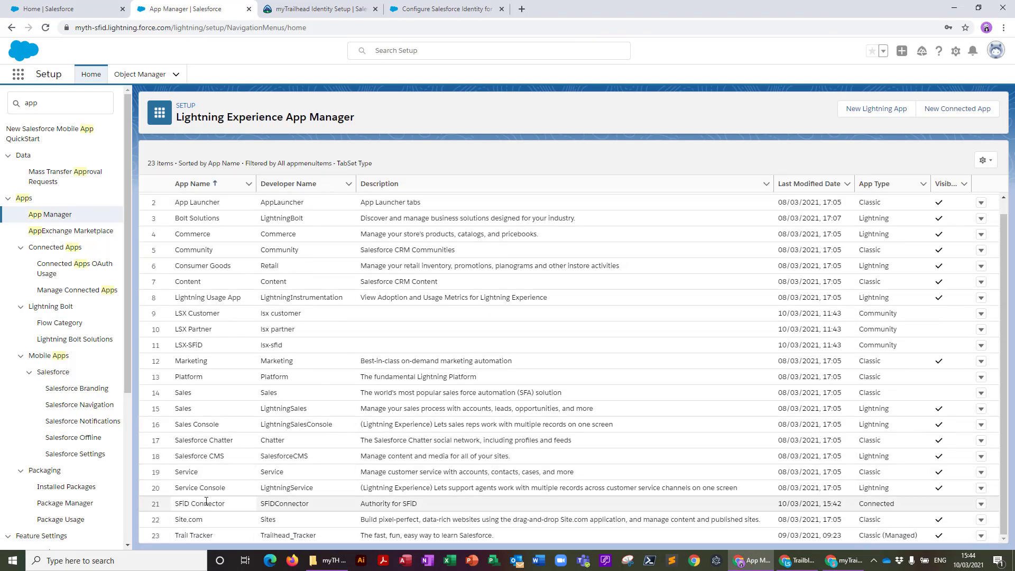
left_click_drag(200, 503, 269, 506)
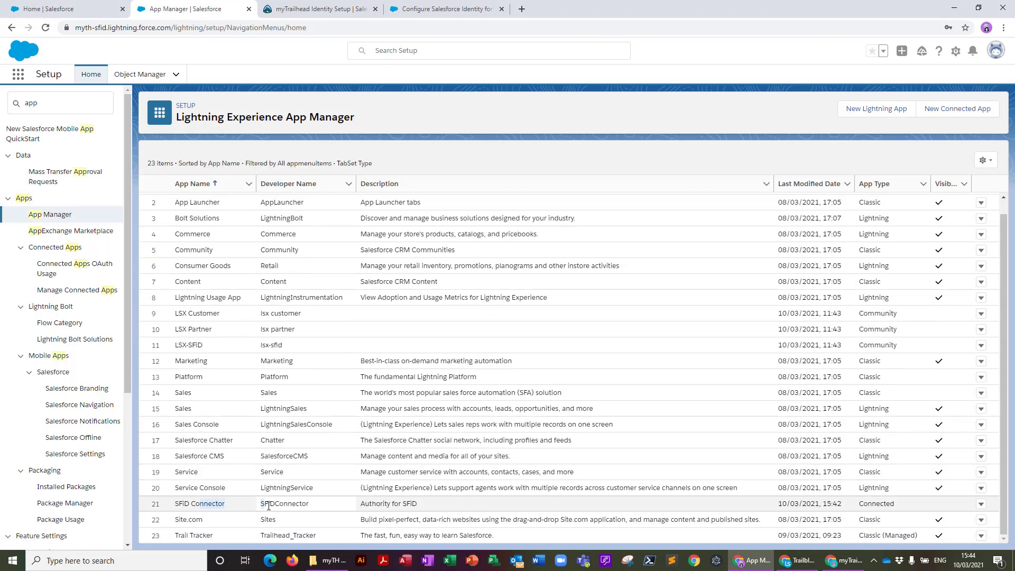
left_click(981, 506)
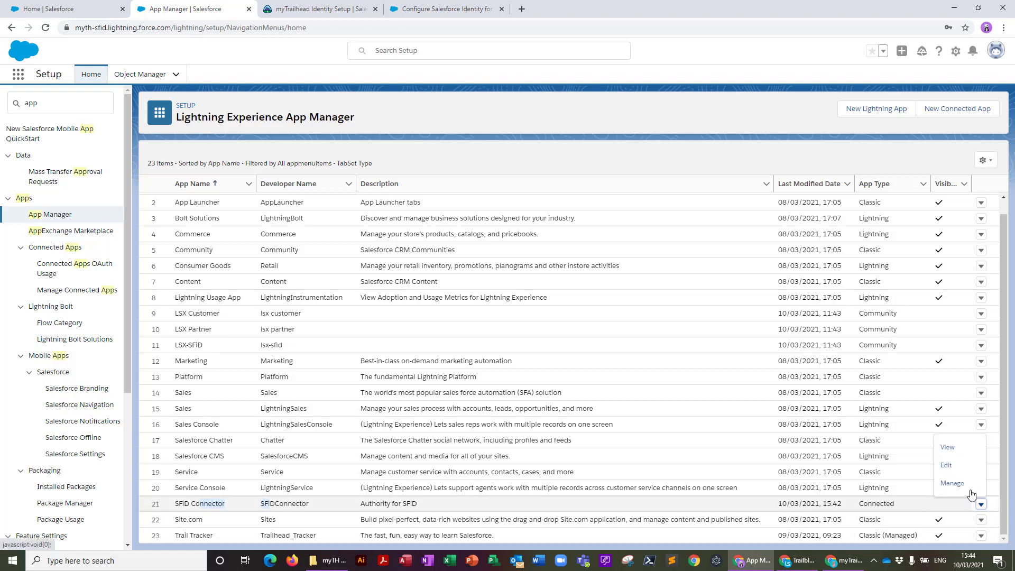
left_click(947, 448)
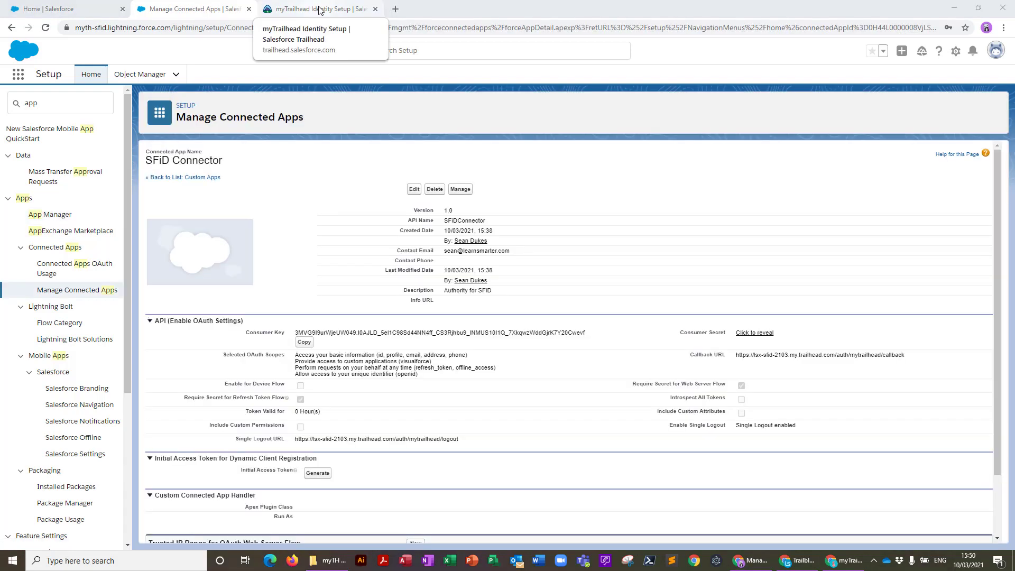
left_click(319, 9)
scroll(469, 201, "down", 5)
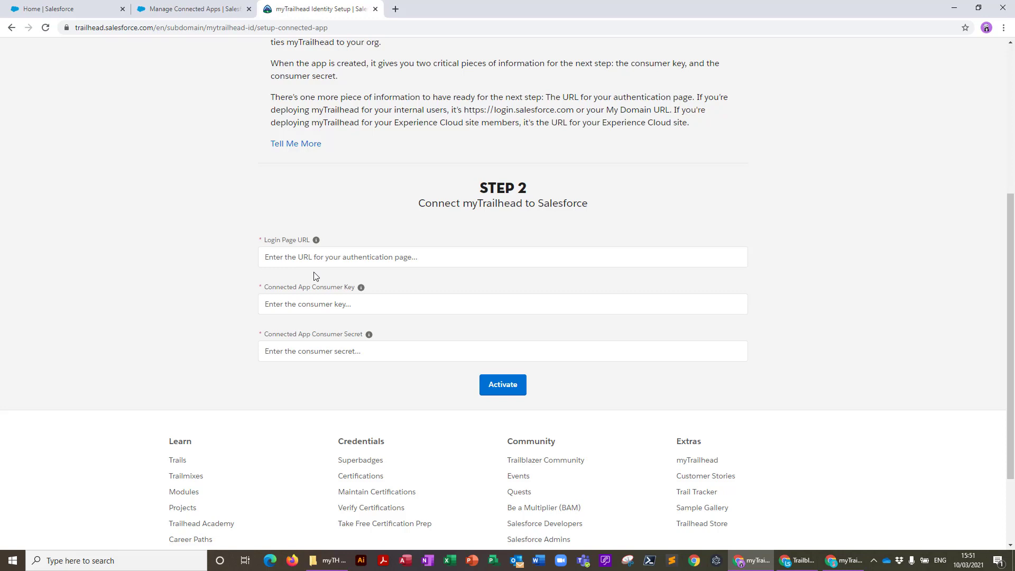
Copy the LSX-SFID community site address into the Step 2 login URL field
left_click(79, 9)
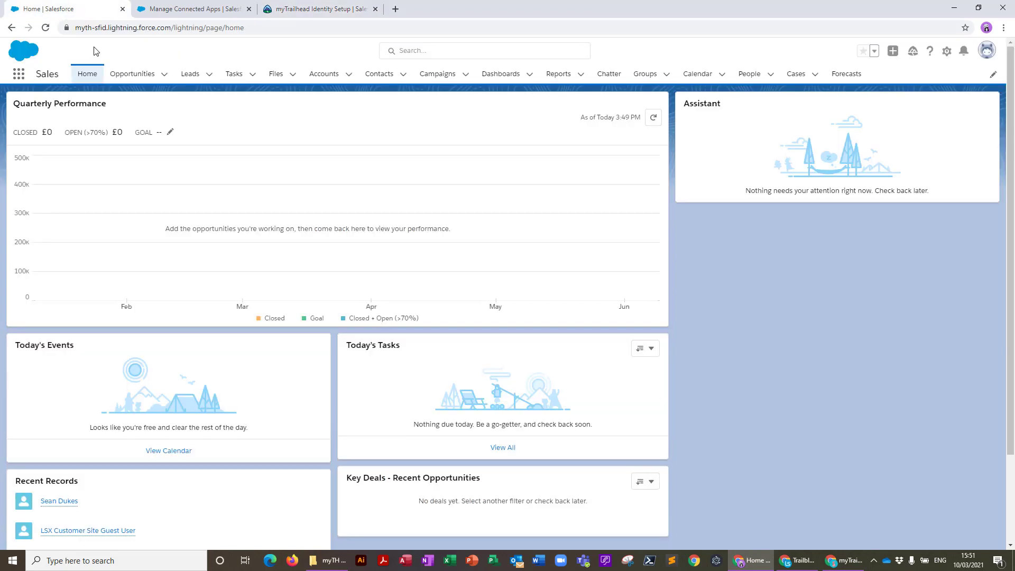
left_click(19, 74)
left_click(40, 159)
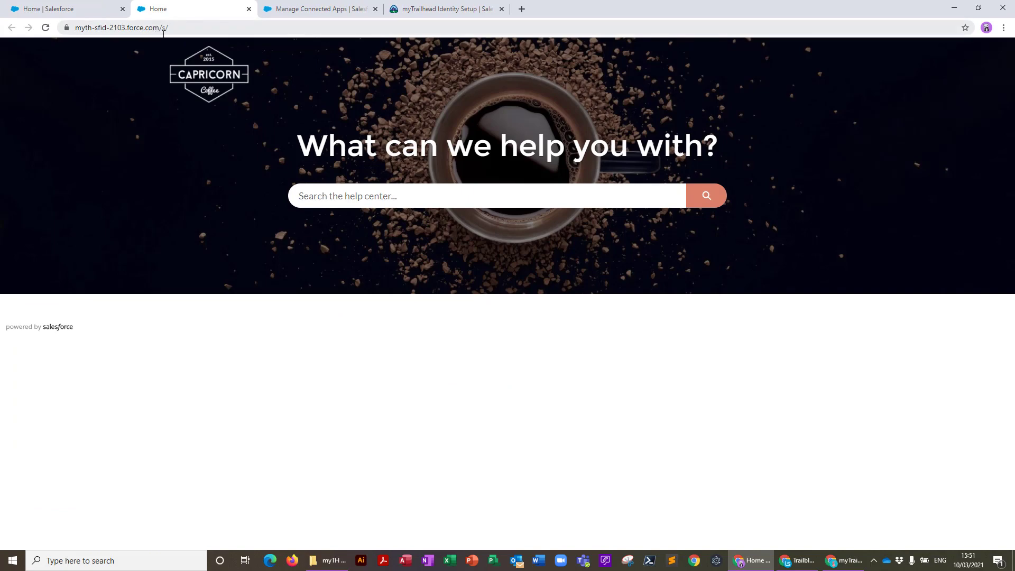
left_click(165, 27)
key("ctrl+c")
key("ctrl+4")
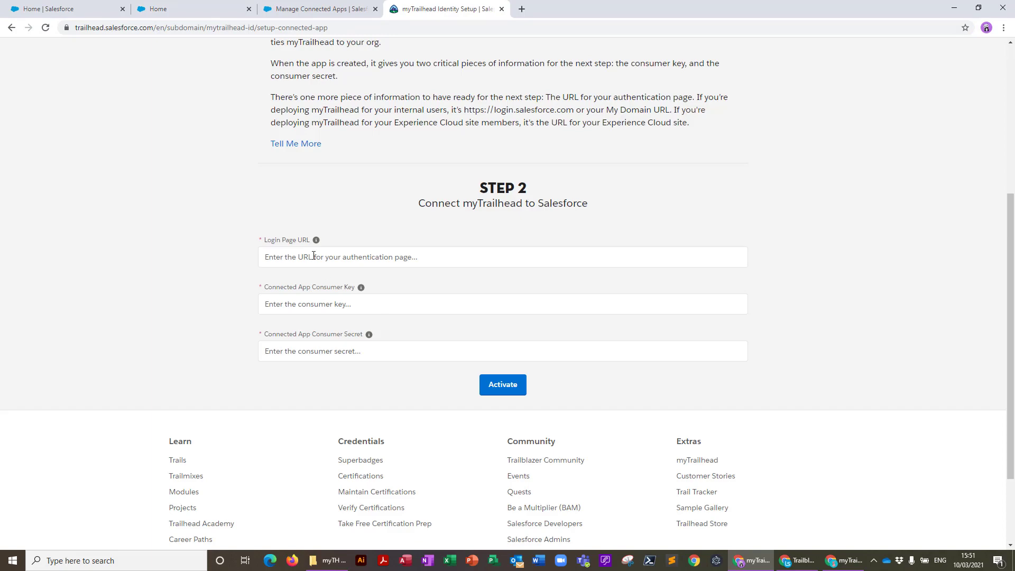
left_click(311, 257)
key("ctrl+v")
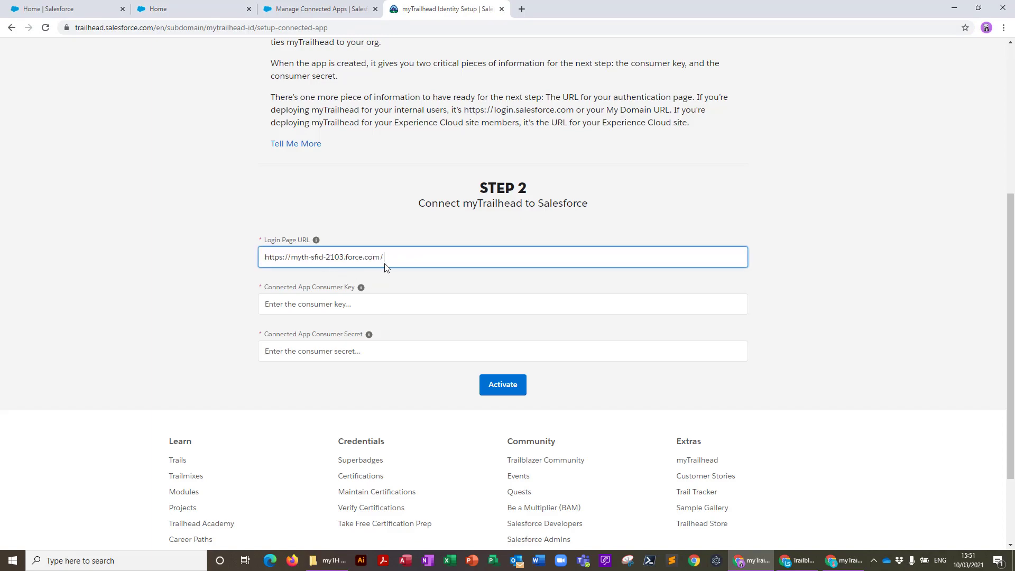
Copy the SFiD Connector's consumer key into the myTrailhead consumer key field
key("ctrl+3")
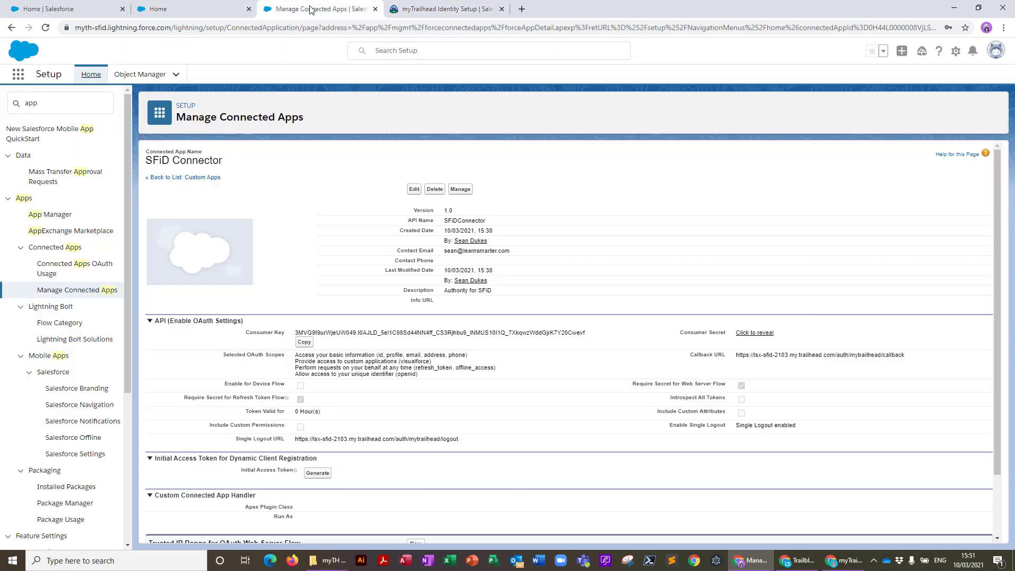
left_click(304, 342)
left_click(415, 9)
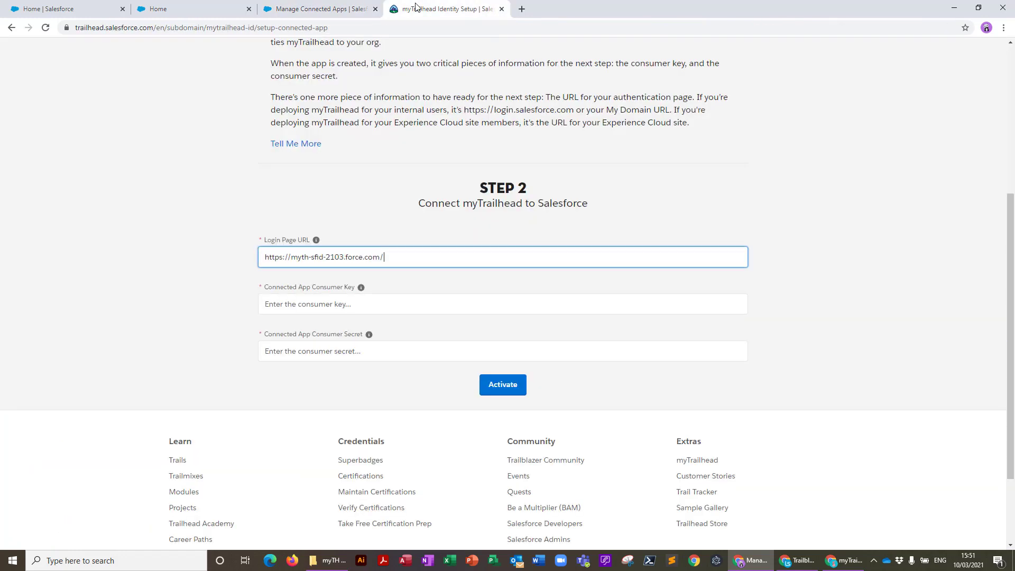
left_click(303, 310)
key("ctrl+v")
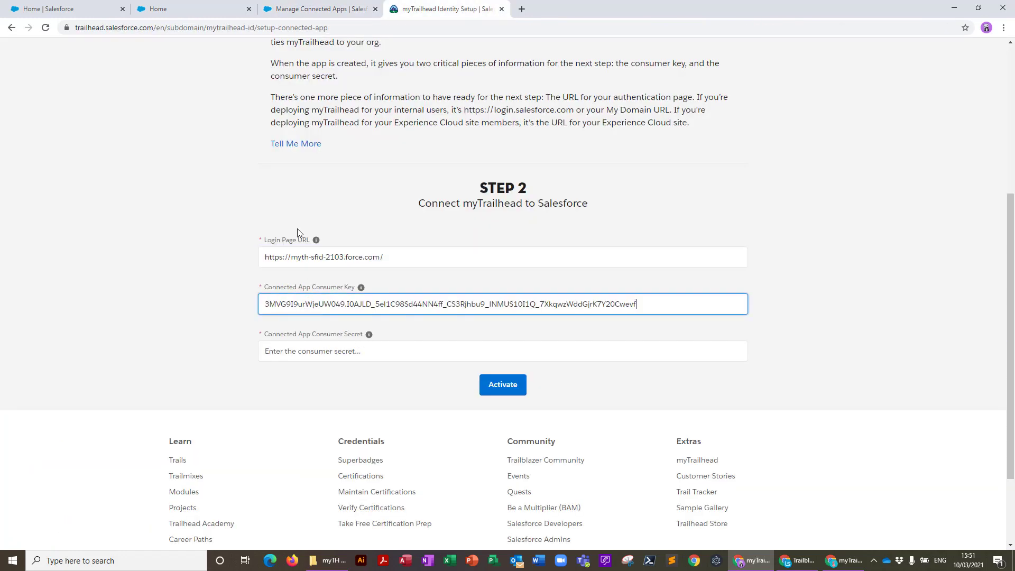
Copy the connector's consumer secret into the setup form and activate the myTrailhead connection
left_click(323, 10)
left_click(750, 334)
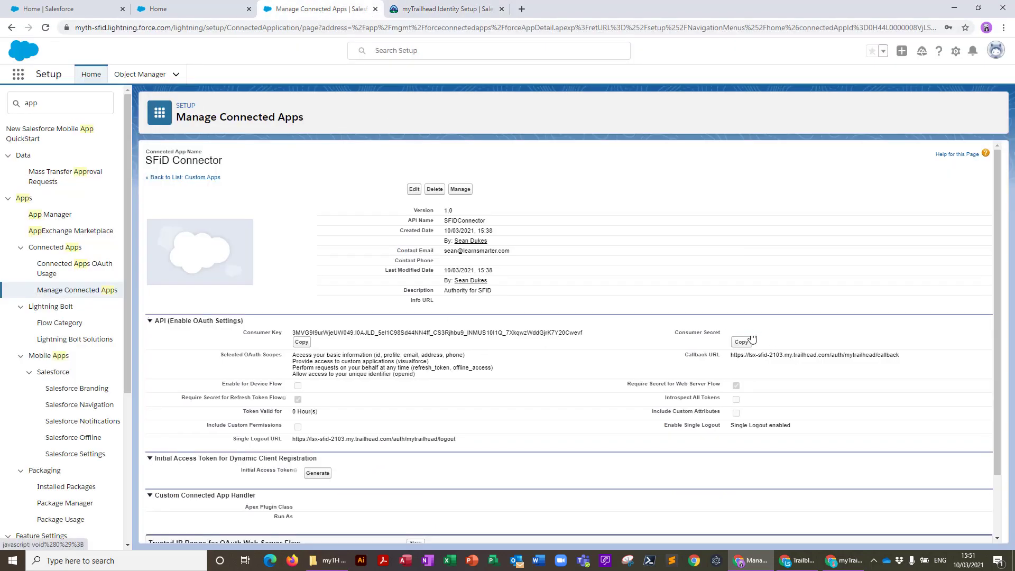
left_click(742, 343)
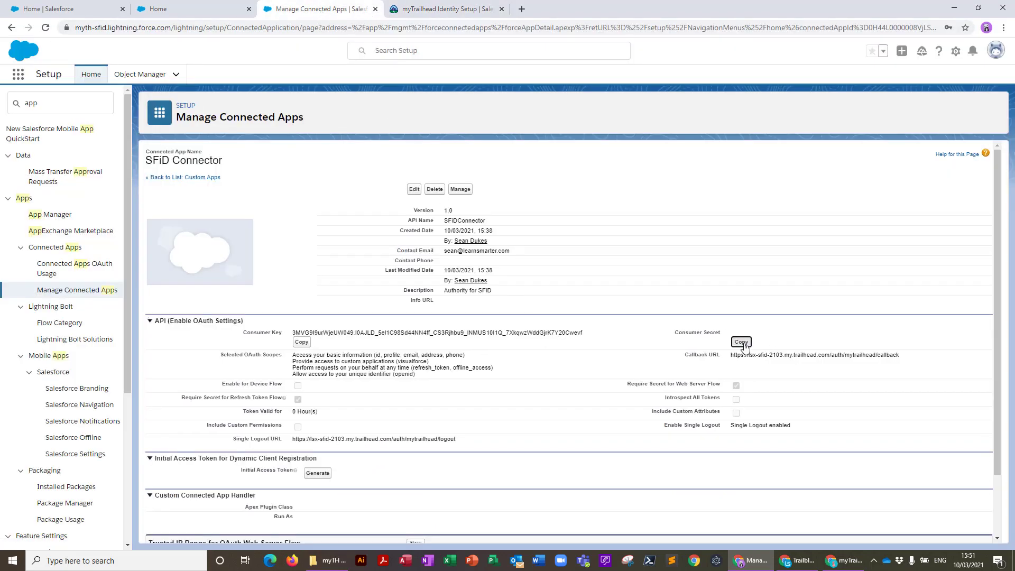
left_click(444, 9)
left_click(362, 351)
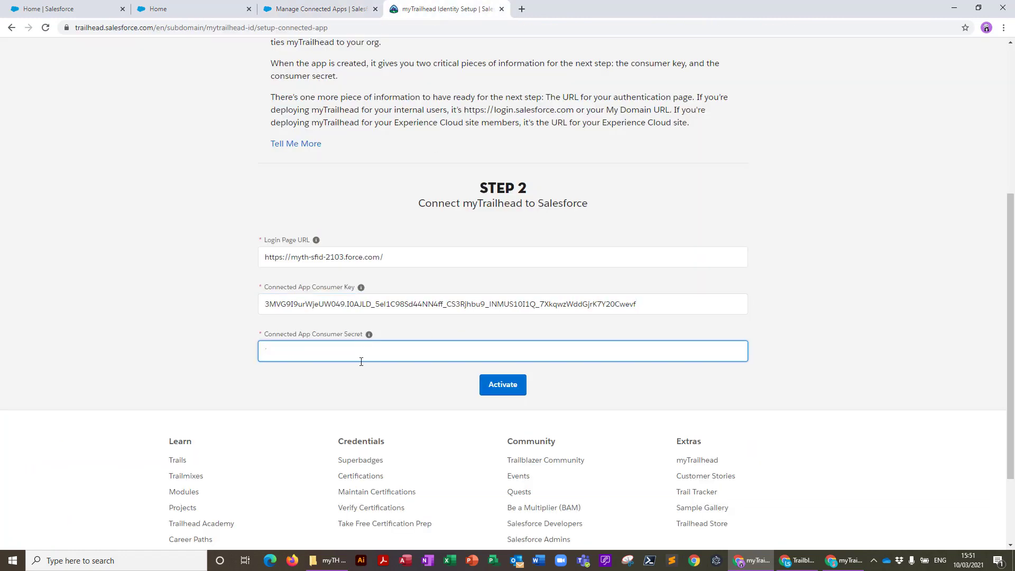
left_click(502, 387)
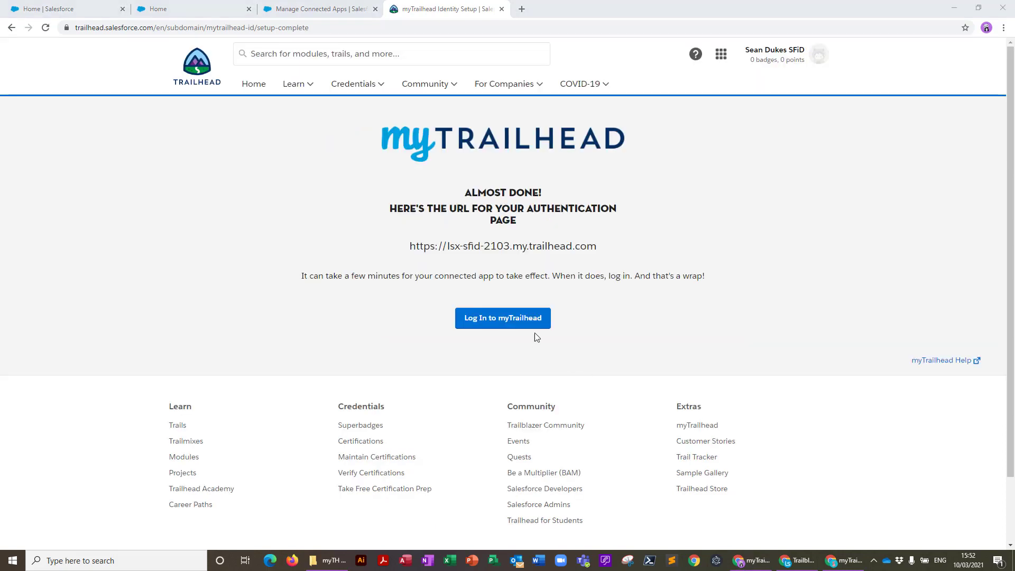
Log in to the lsx-sfid-2103 myTrailhead site and choose Trailmaker from the profile menu
left_click(497, 325)
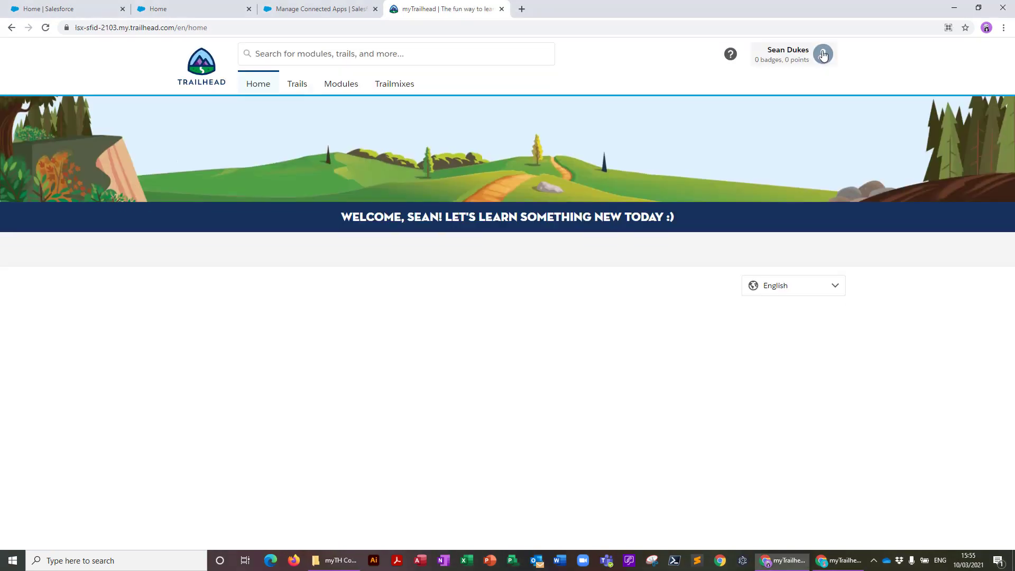
left_click(793, 55)
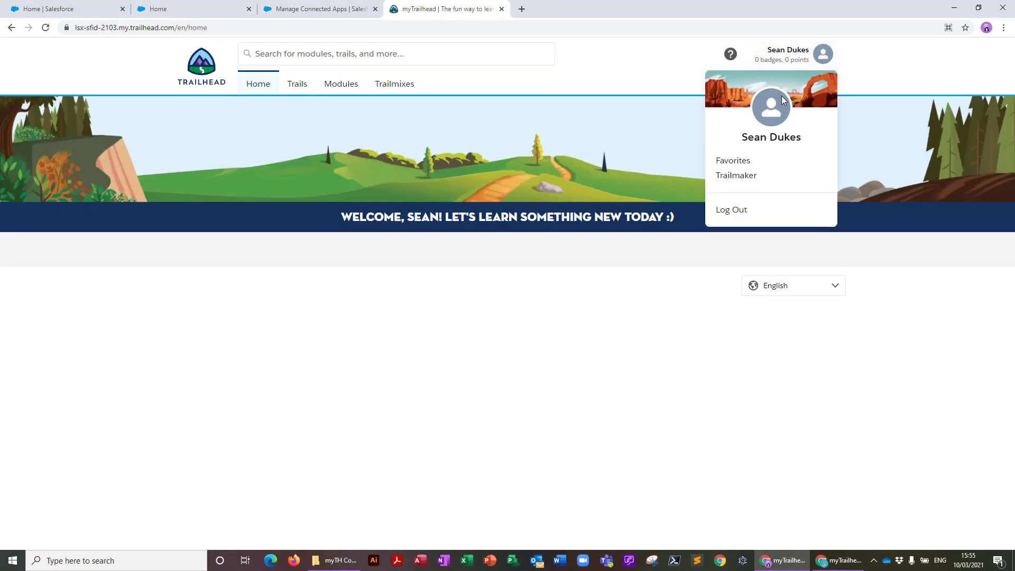
left_click(736, 176)
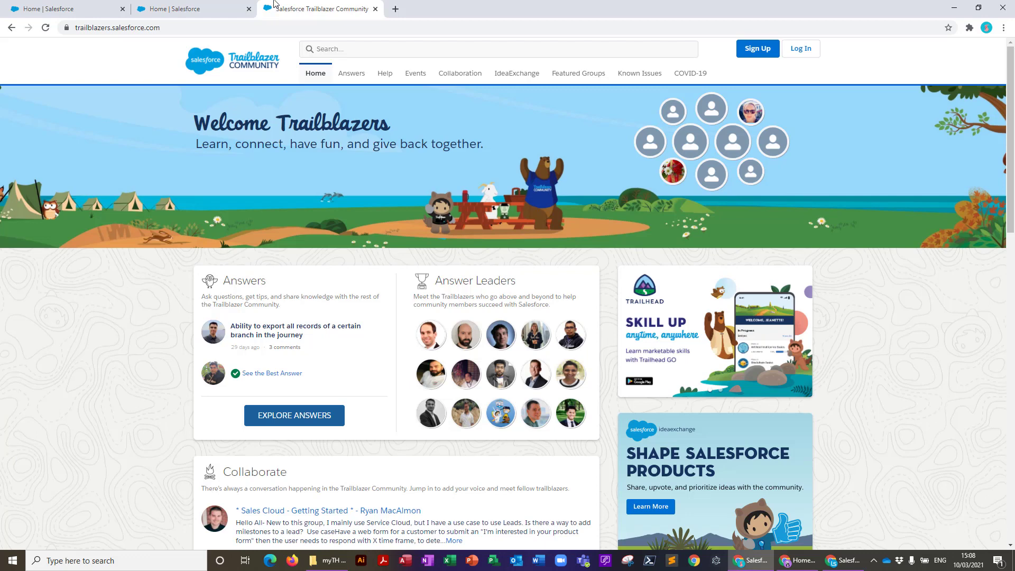
Sign up to Trailblazer Community using the saved Salesforce login, linking it to Trailblazer.me
left_click(761, 54)
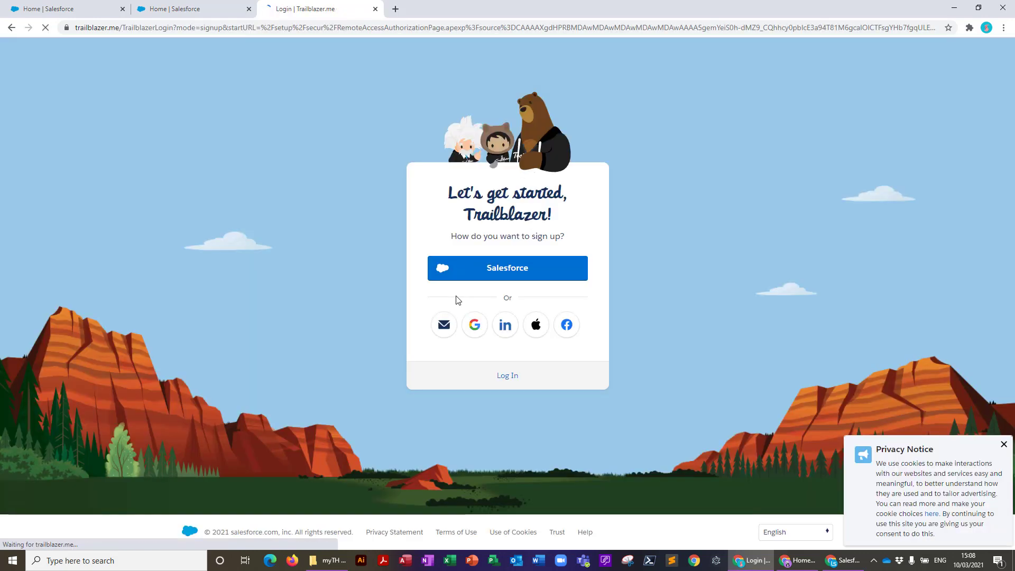
left_click(501, 271)
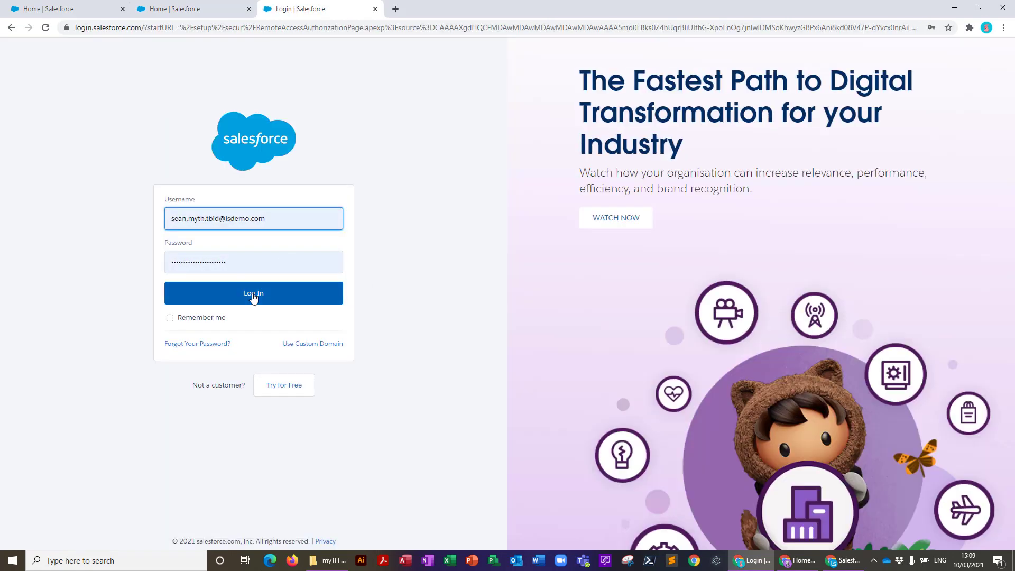
left_click(254, 298)
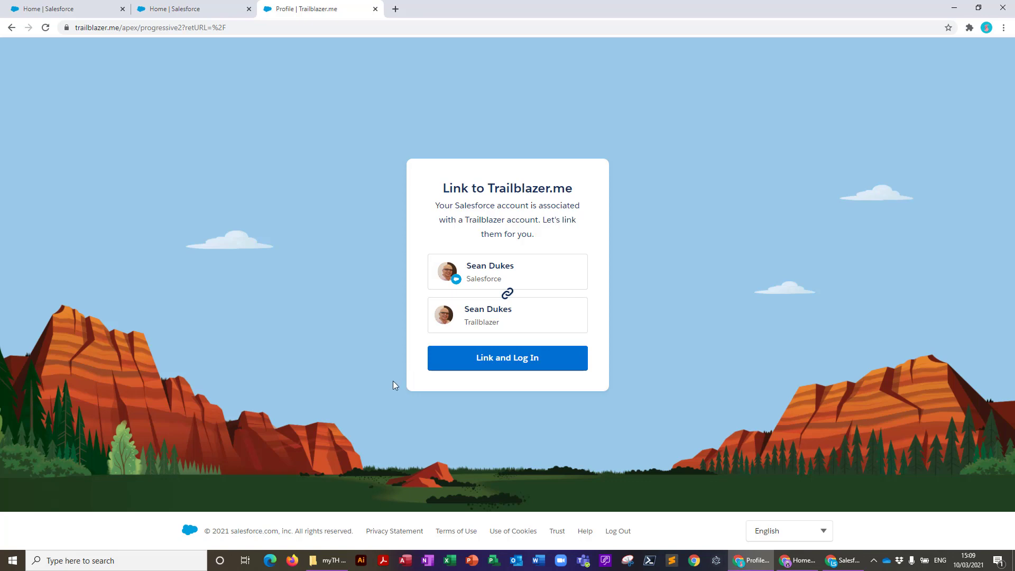
left_click(375, 9)
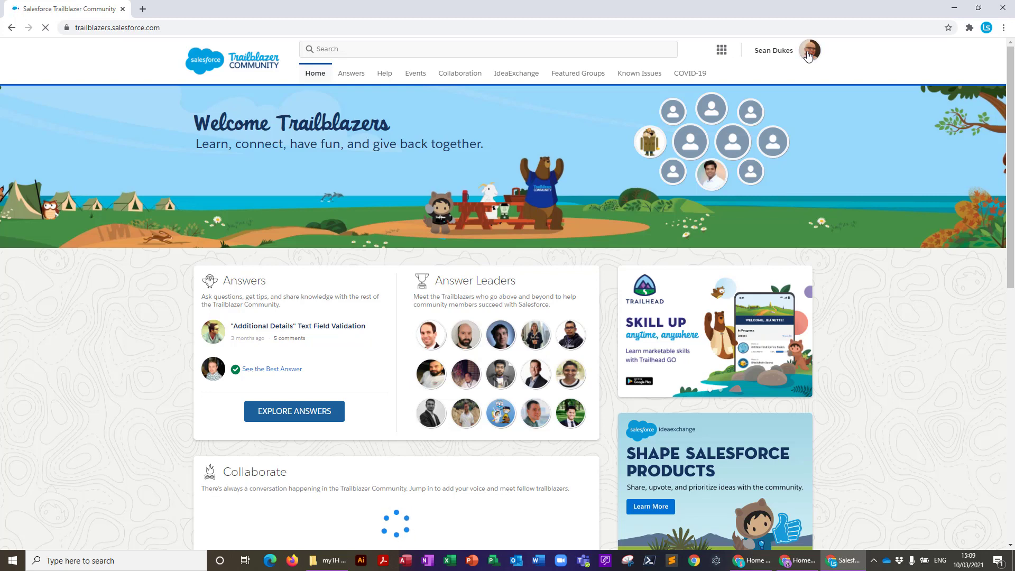
left_click(808, 56)
Disconnect the older Salesforce login under Connected Accounts in Trailblazer.me settings
left_click(711, 160)
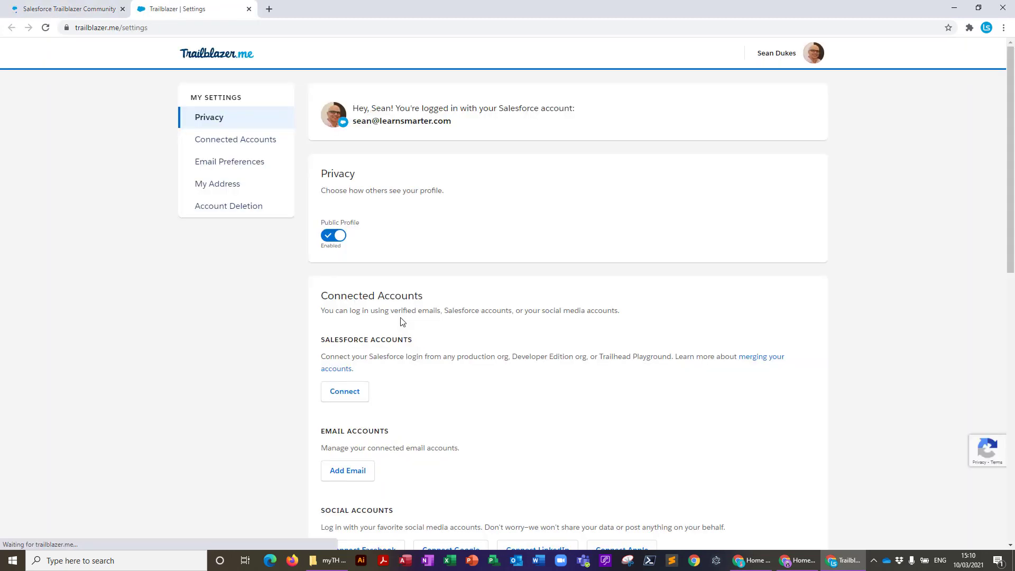
scroll(244, 405, "down", 1)
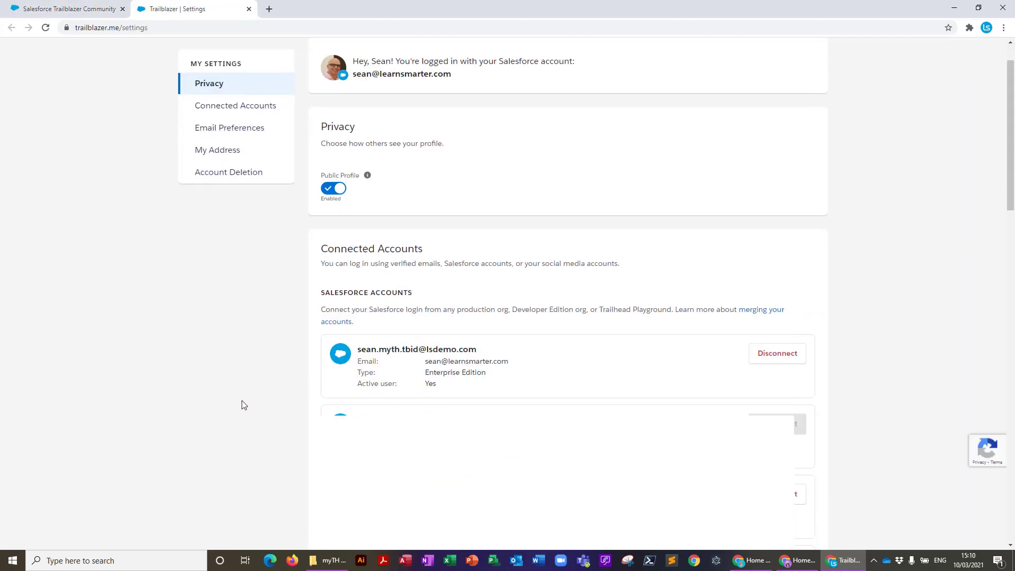
scroll(243, 405, "down", 3)
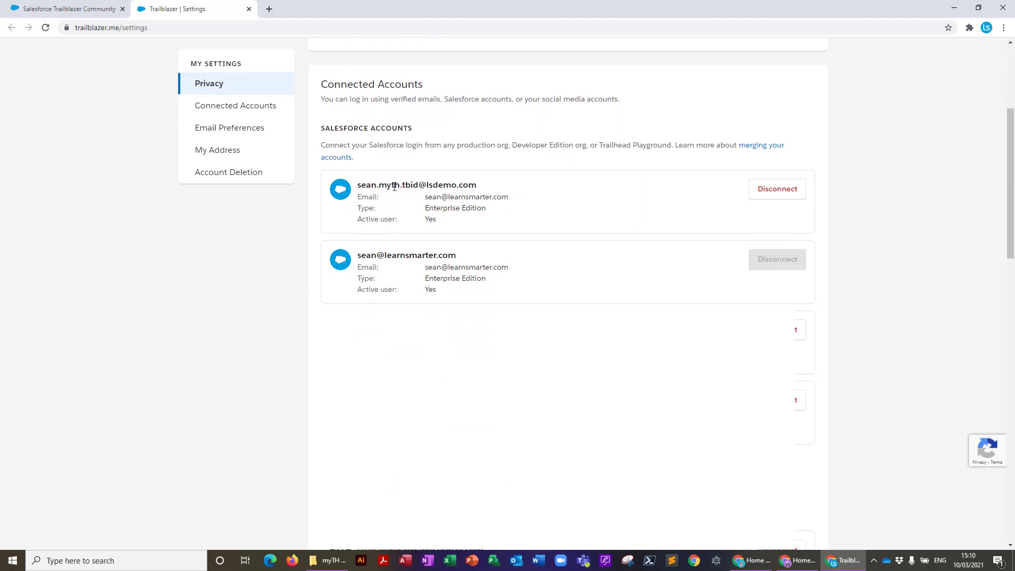
left_click(778, 196)
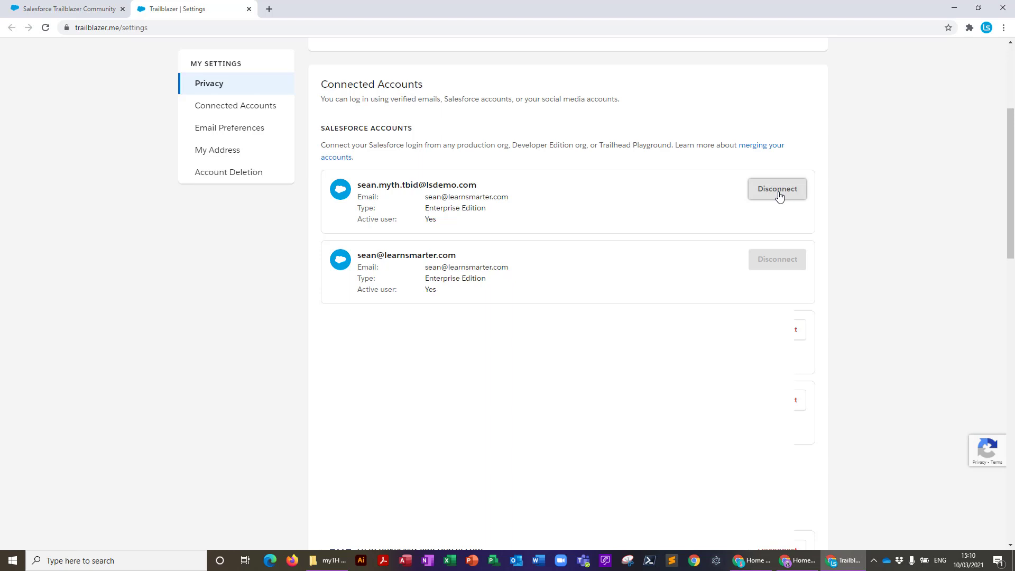
left_click(779, 195)
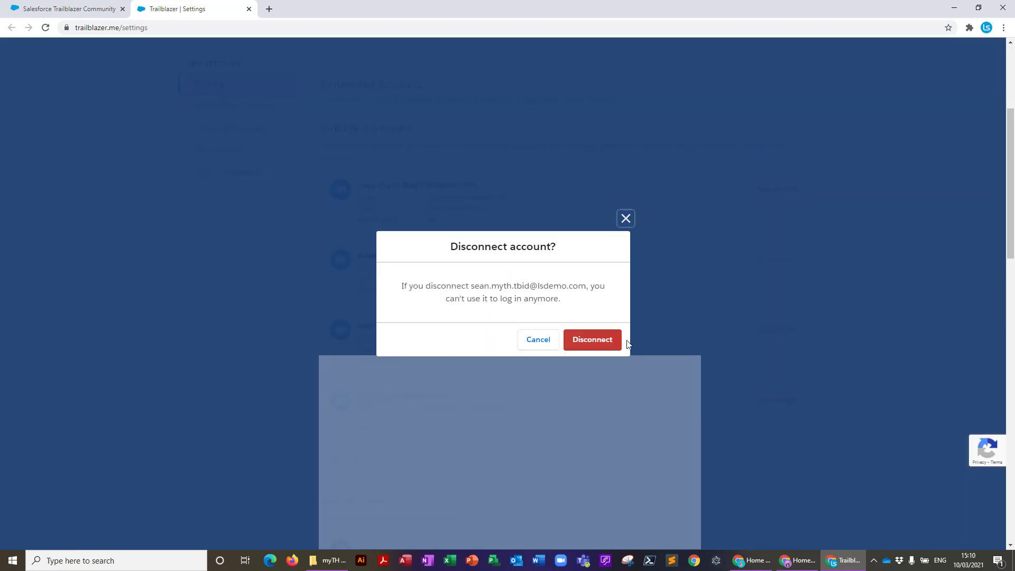
left_click(582, 337)
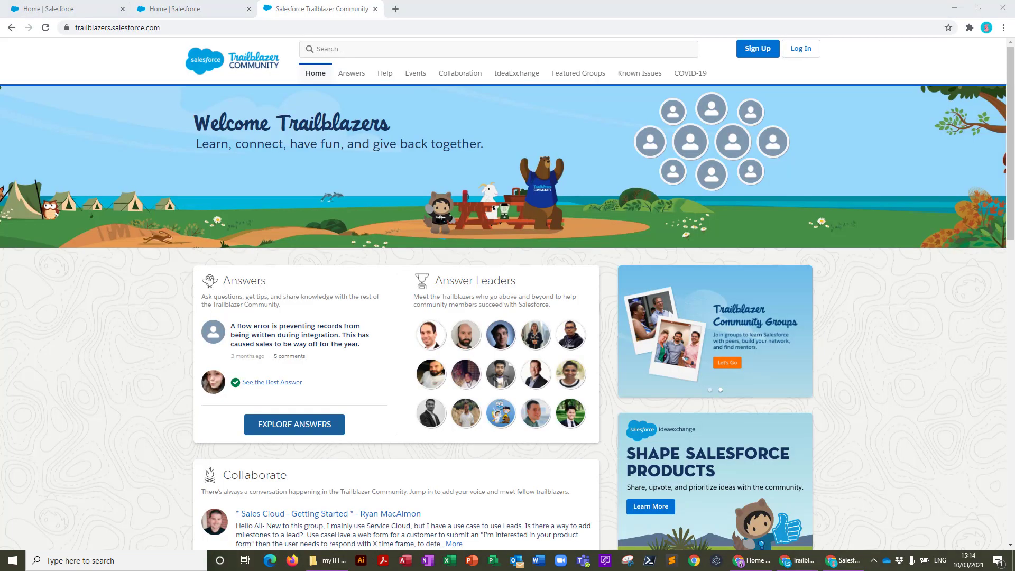
Sign up via Salesforce with the saved login and select the profile URL's trailing digit
left_click(756, 53)
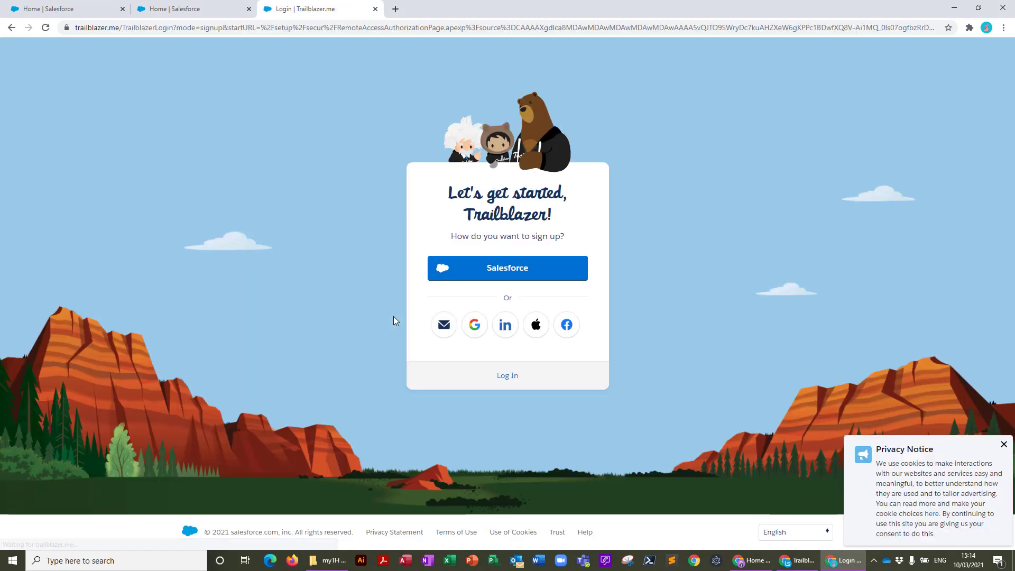
left_click(505, 277)
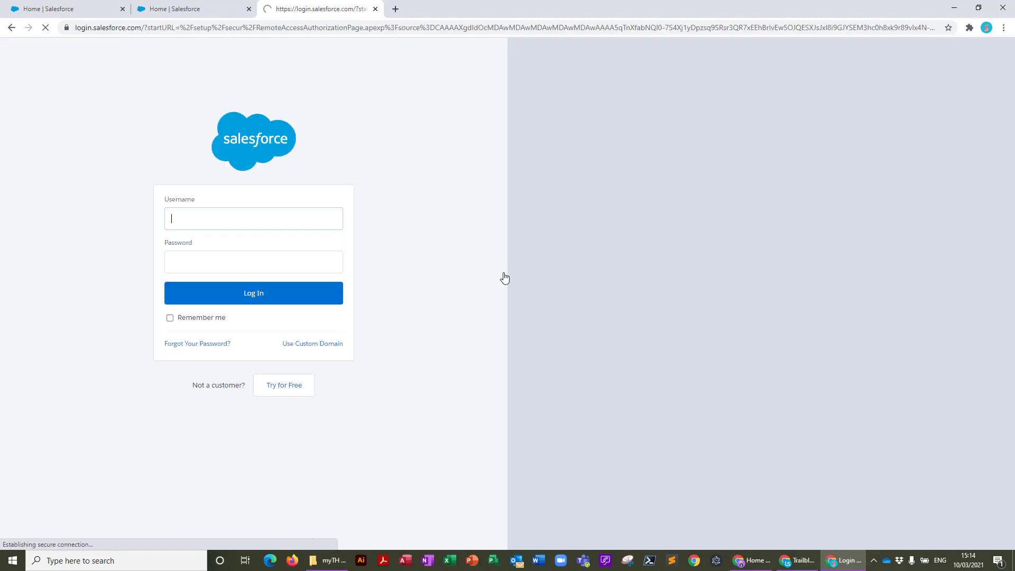
left_click(236, 301)
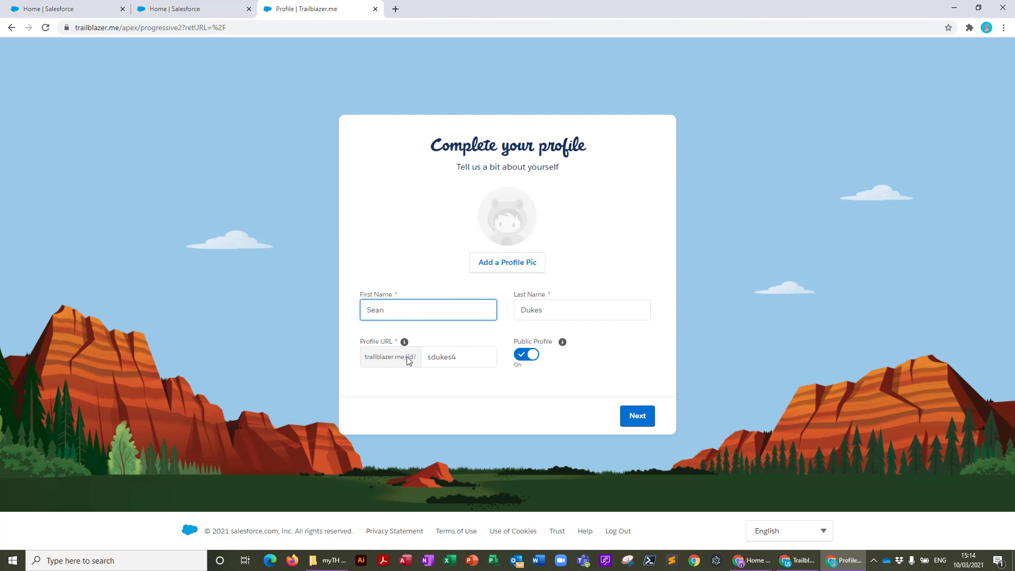
left_click_drag(452, 357, 462, 358)
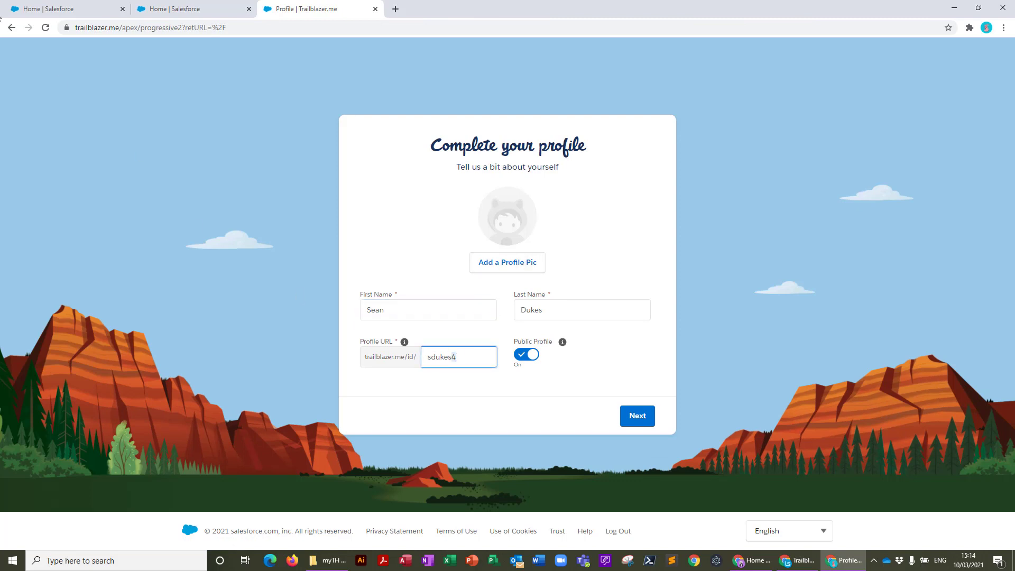